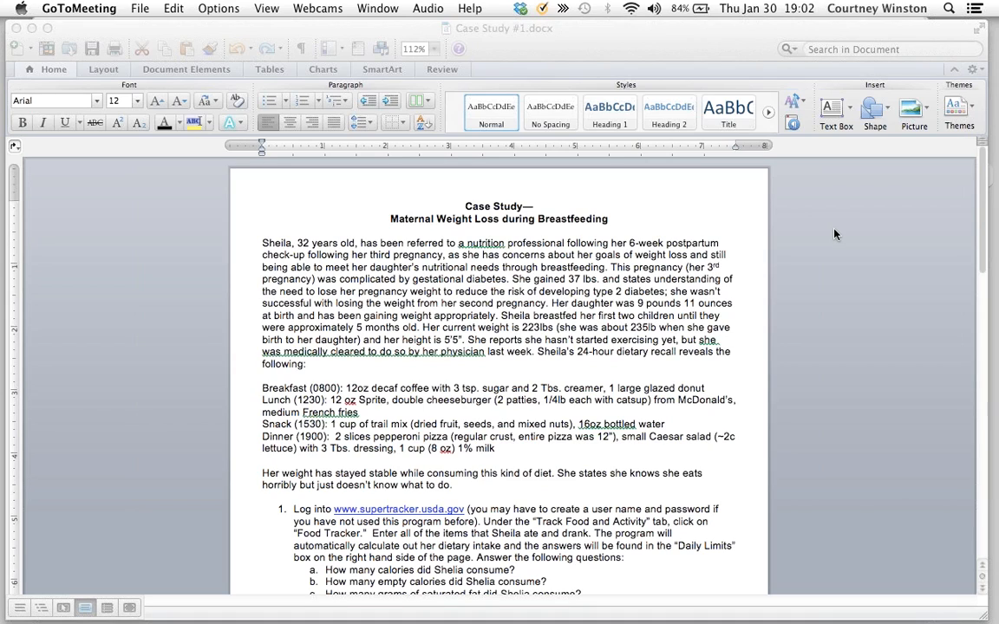
key("super+Tab")
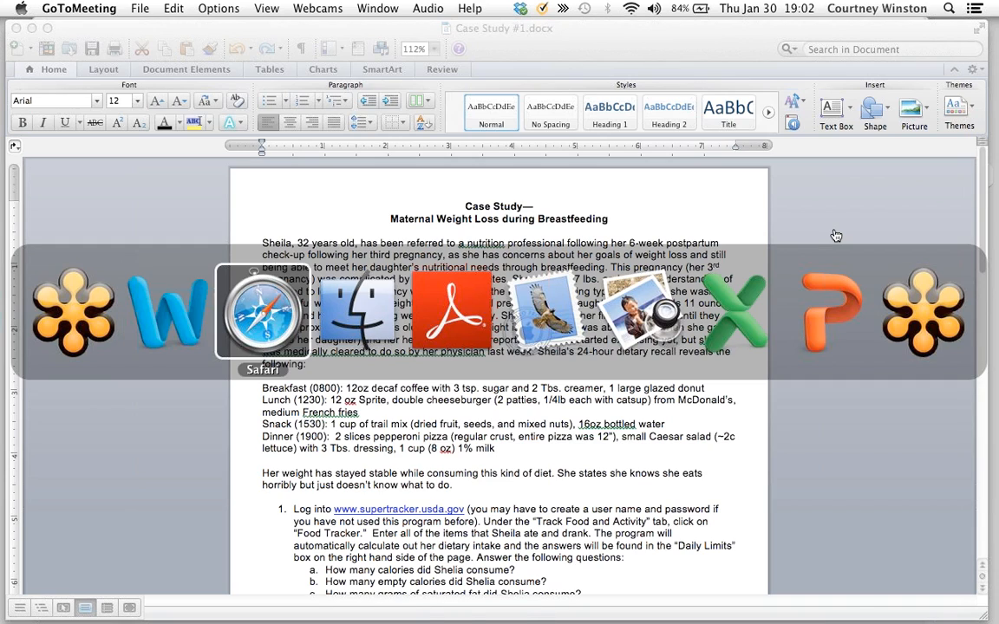
key("super+Tab")
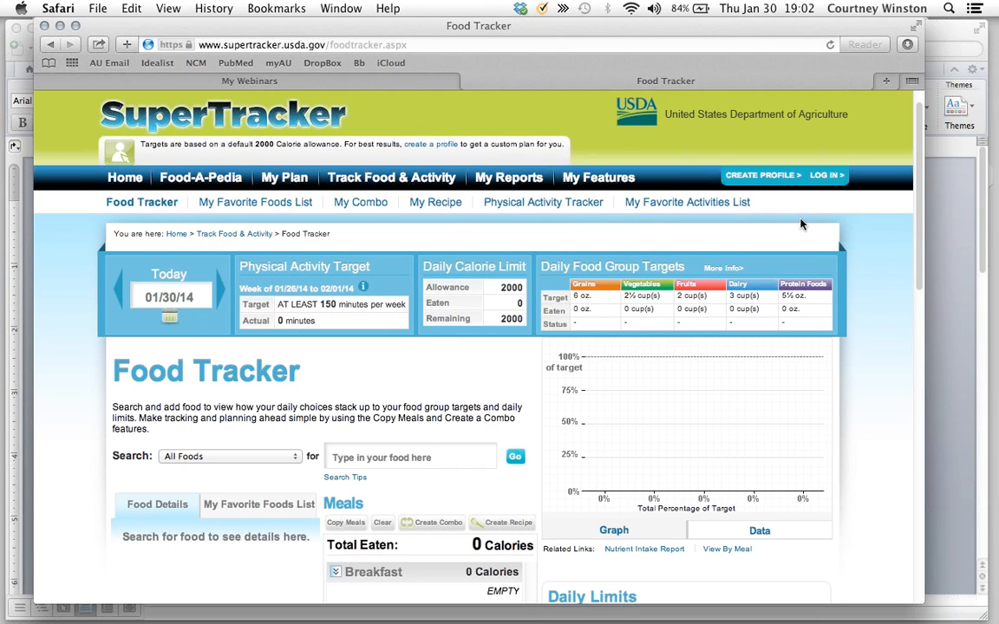
left_click(800, 224)
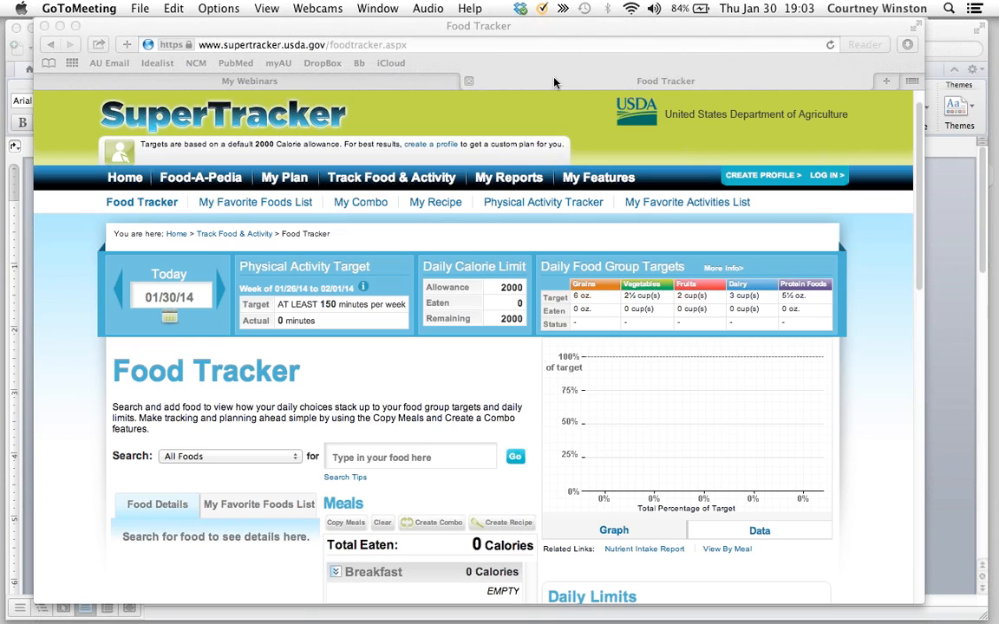
left_click(498, 69)
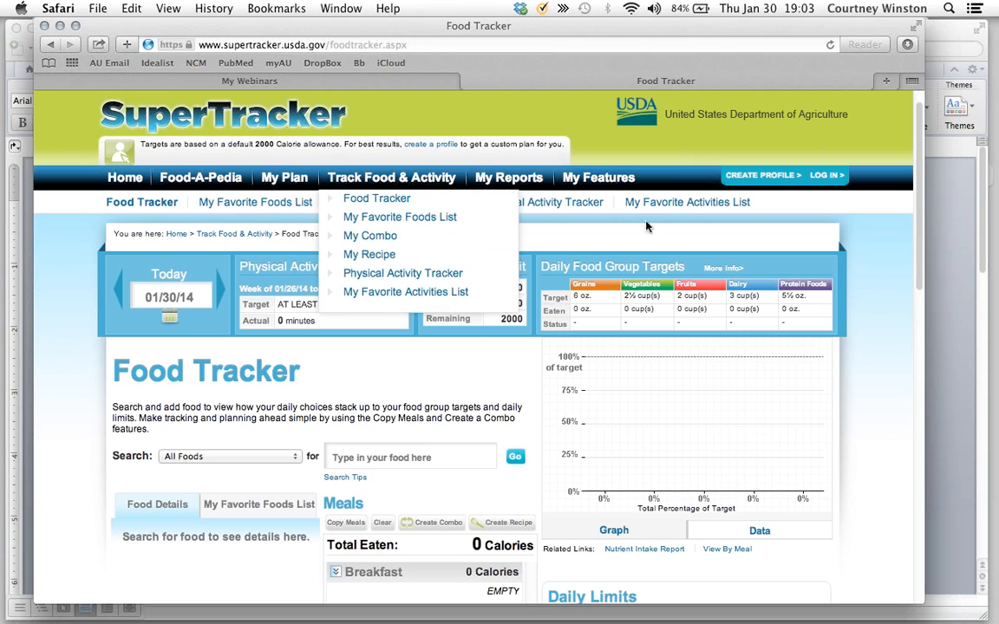
left_click(286, 45)
type("www.su")
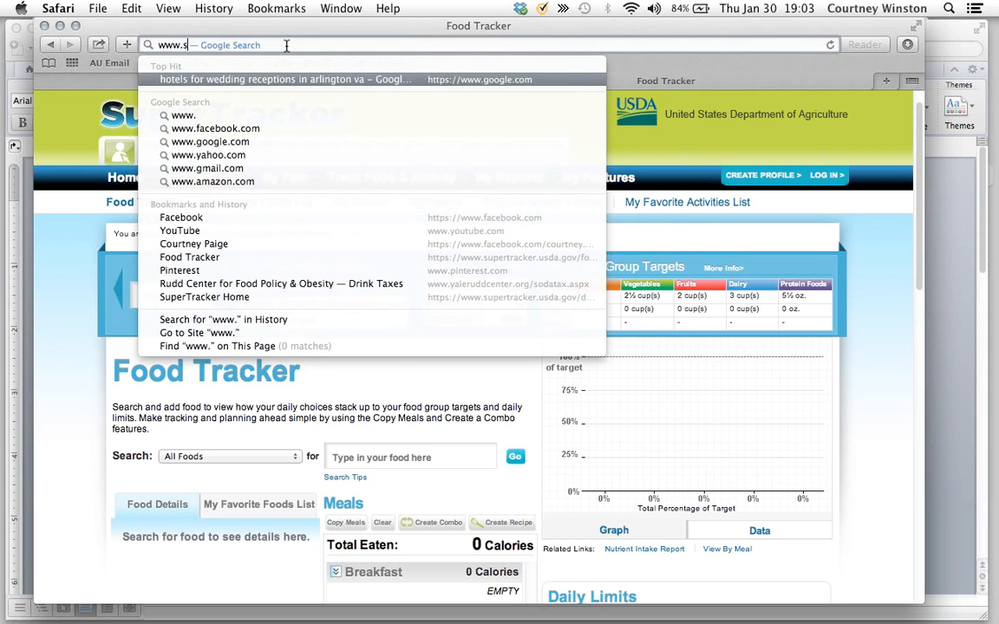
key("Return")
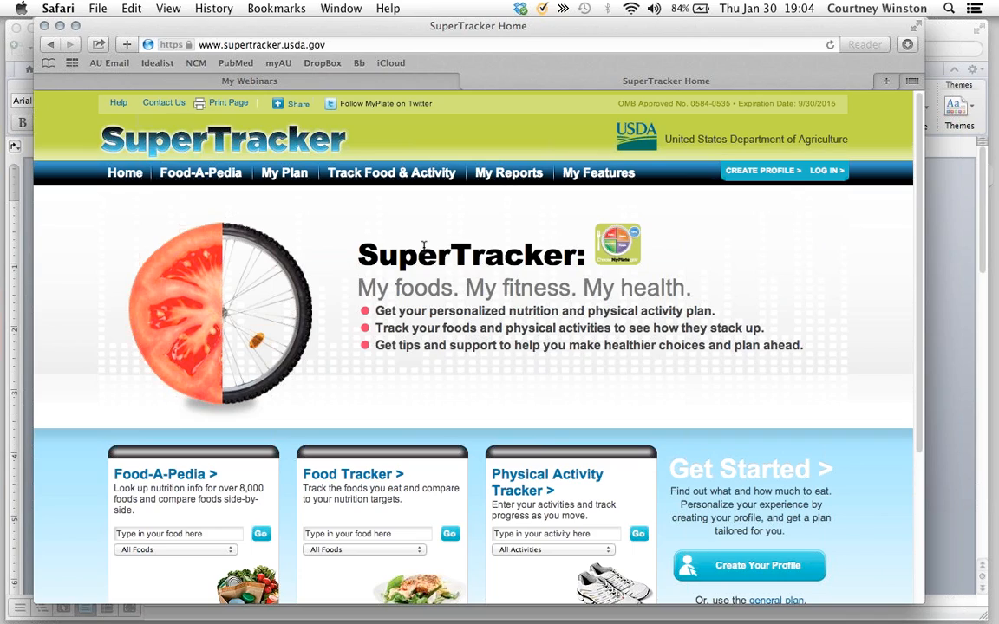
Open the SuperTracker login page and log in with the prefilled account credentials.
mouse_move(425, 181)
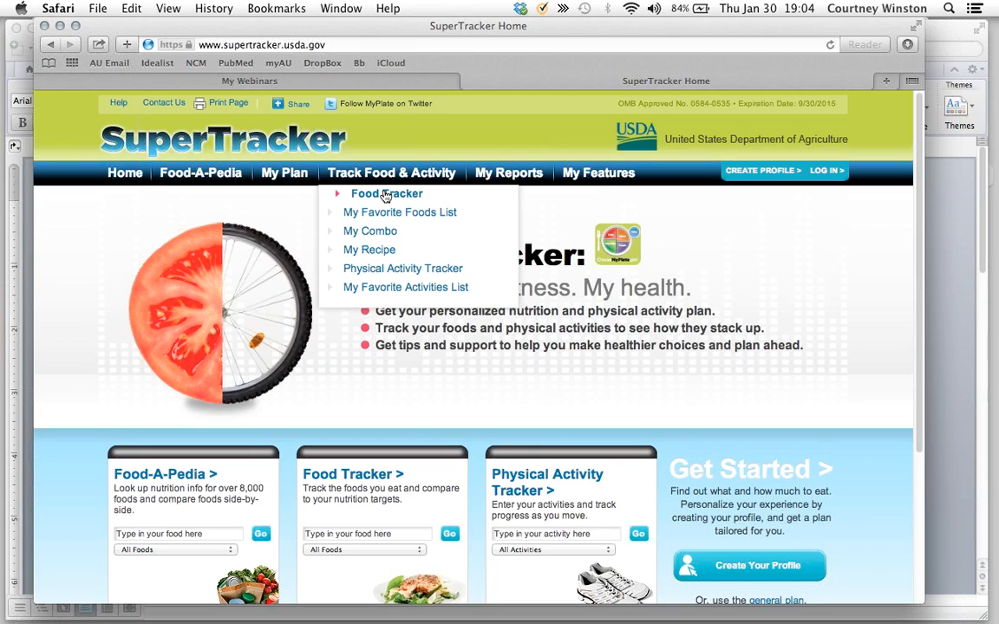
left_click_drag(412, 30, 486, 31)
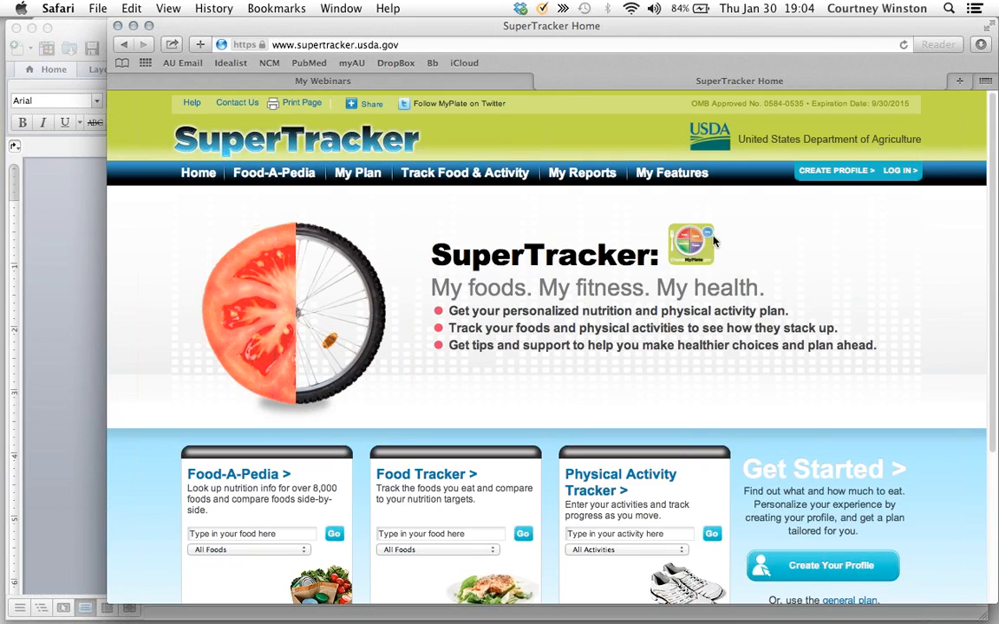
left_click(902, 173)
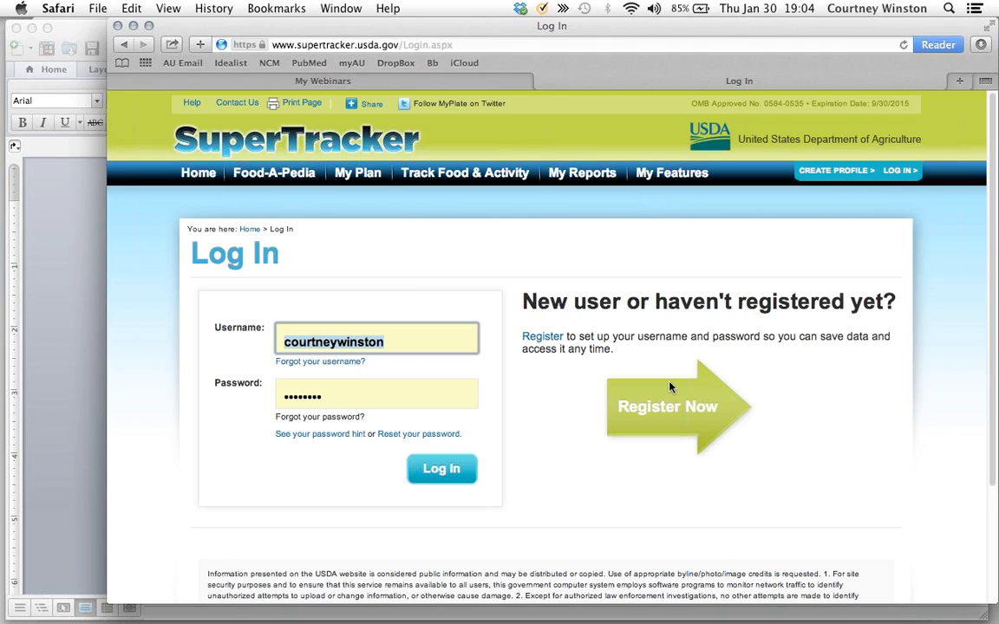
left_click(440, 469)
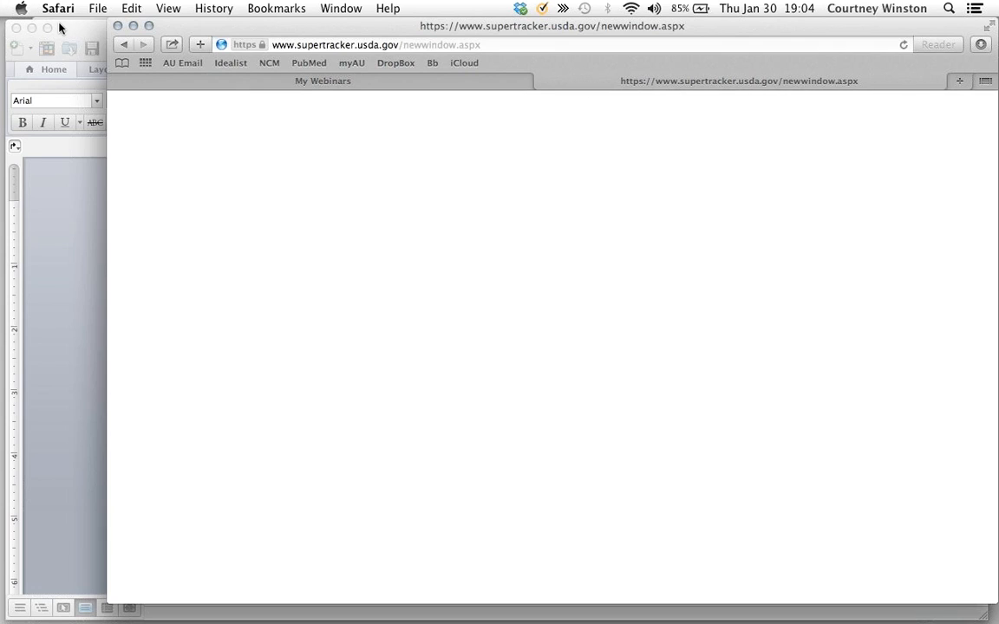
left_click(486, 46)
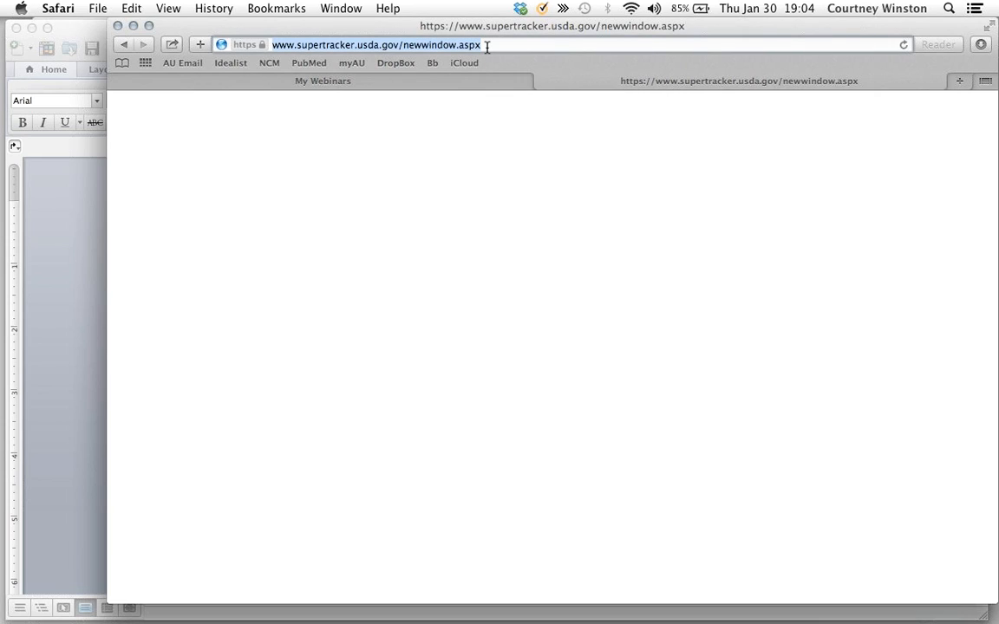
key("super+r")
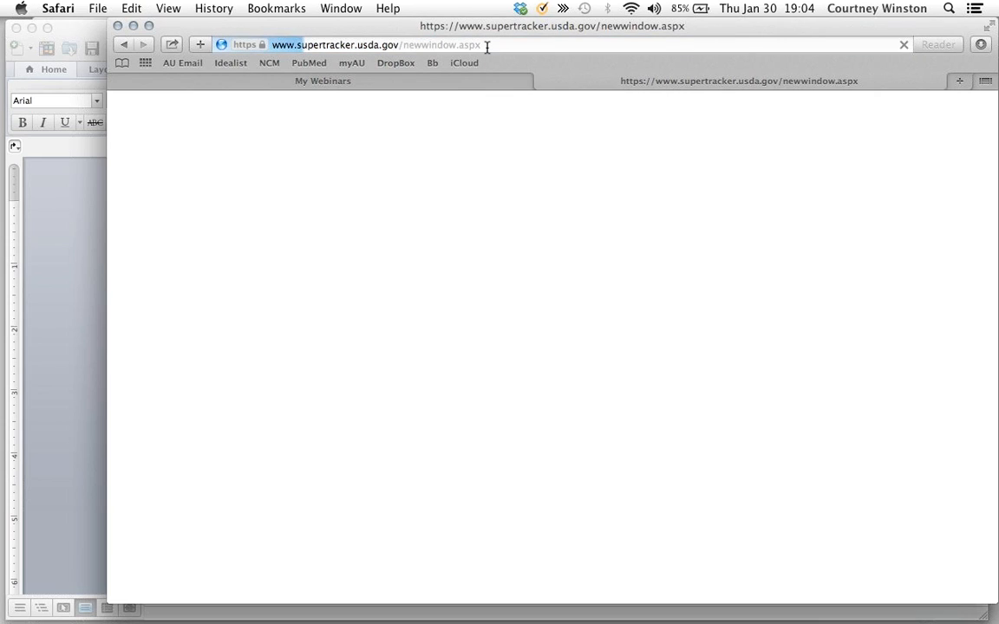
left_click(487, 48)
type("www.sup")
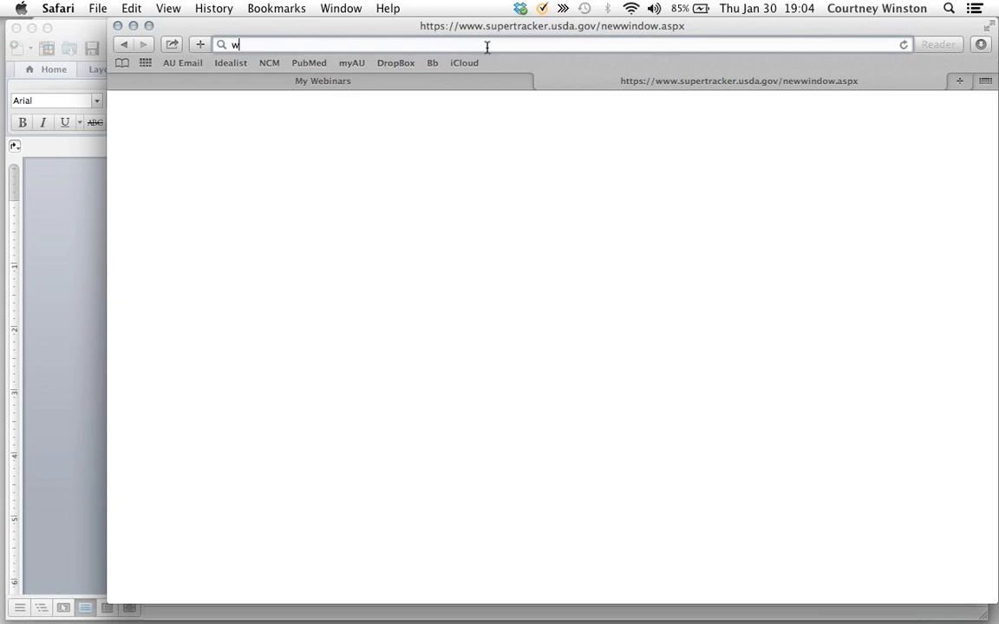
key("Return")
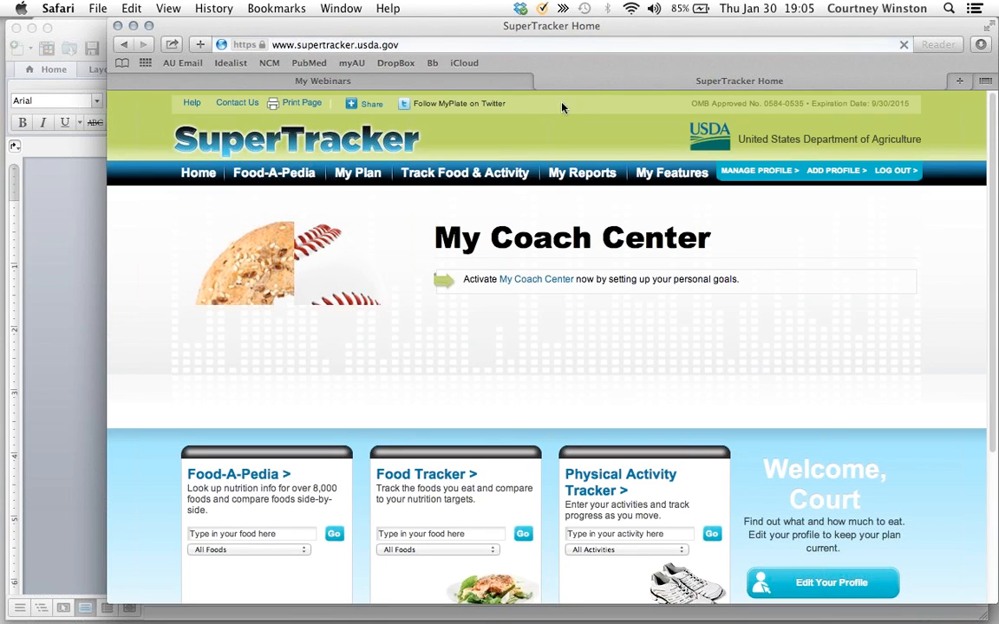
mouse_move(465, 172)
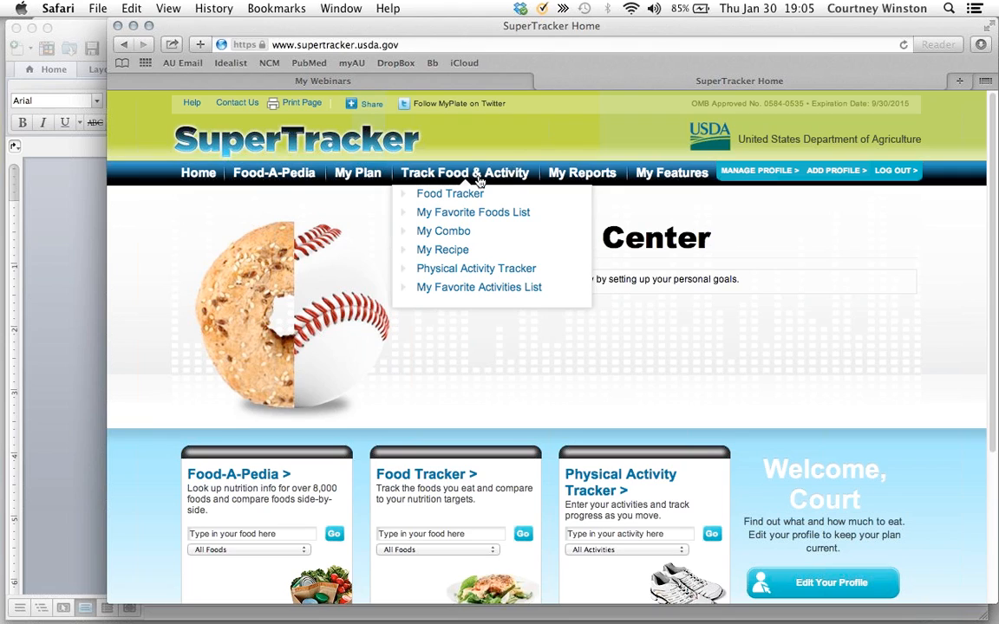
left_click(477, 194)
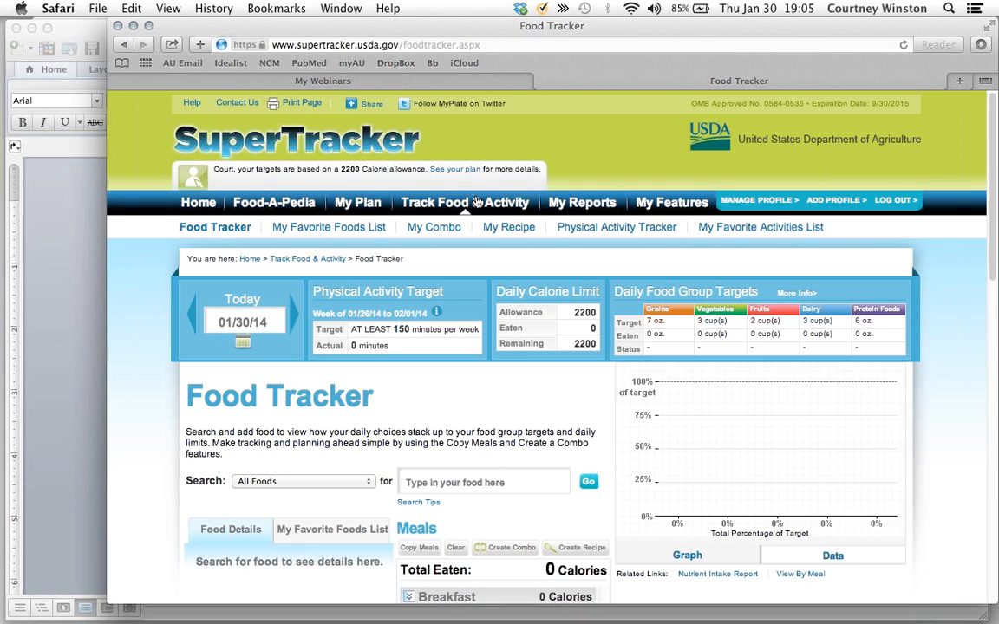
Switch to Word and highlight the case study's 24-hour dietary recall from the breakfast line through the dinner line.
key("super+Tab")
key("super+Tab")
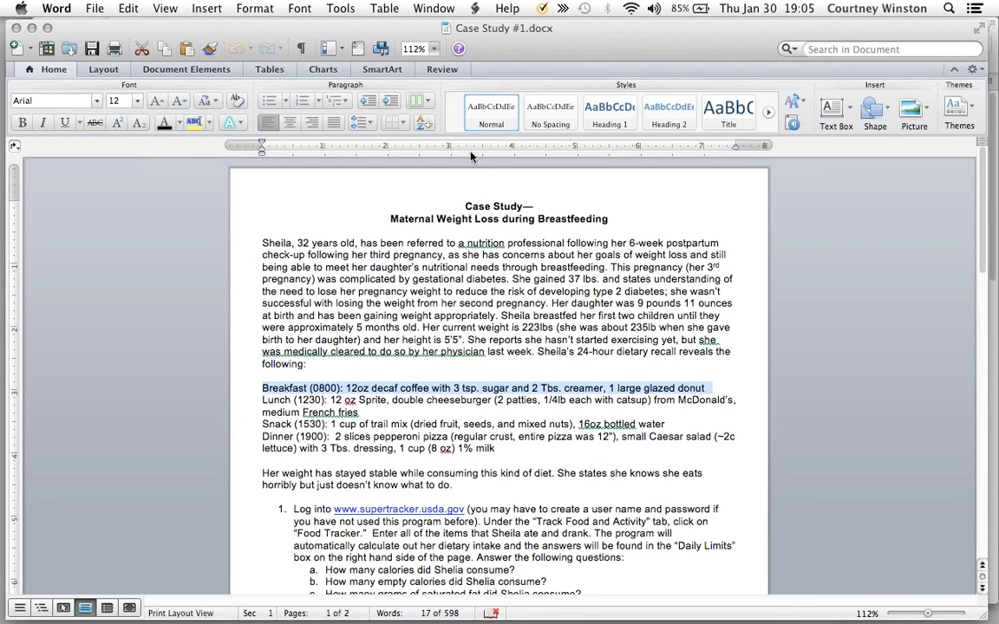
scroll(527, 393, "down", 3)
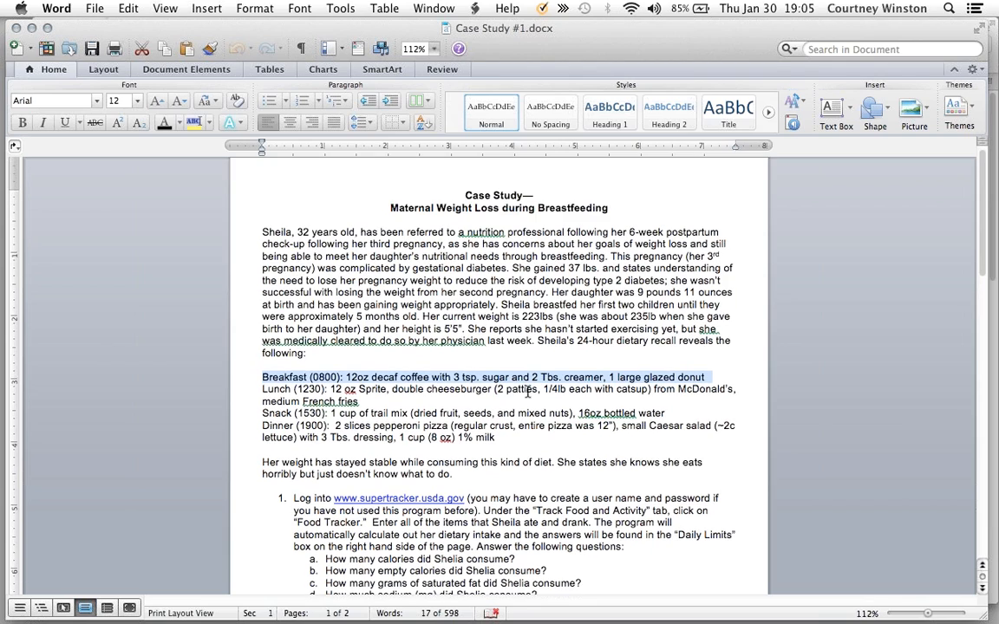
left_click(496, 405)
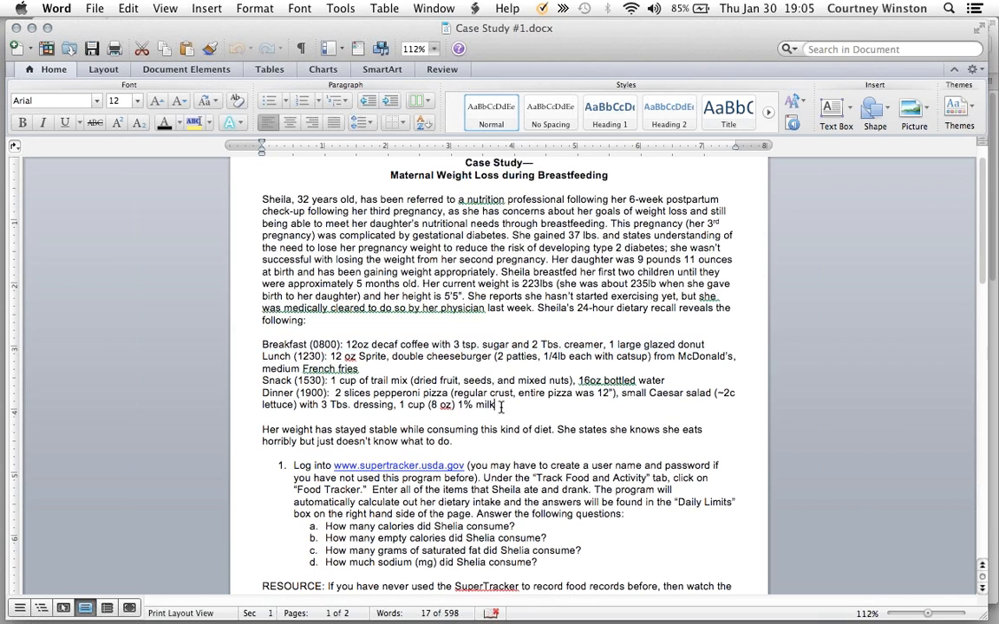
left_click_drag(496, 406, 256, 345)
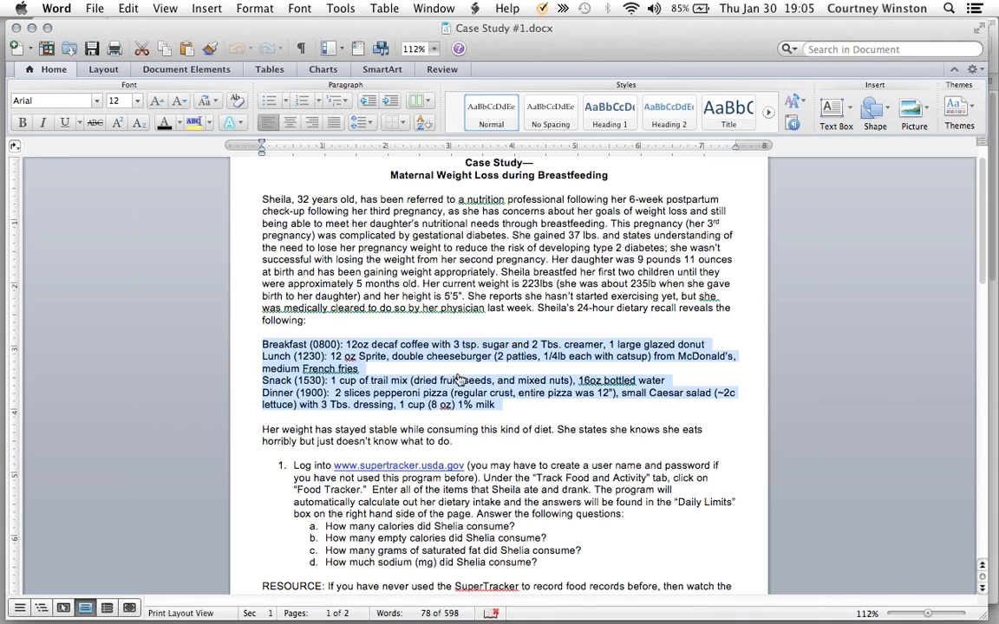
Review the Food Tracker's search and meal sections in Safari alongside the dietary recall in the Word case study.
key("super+Tab")
scroll(472, 409, "down", 3)
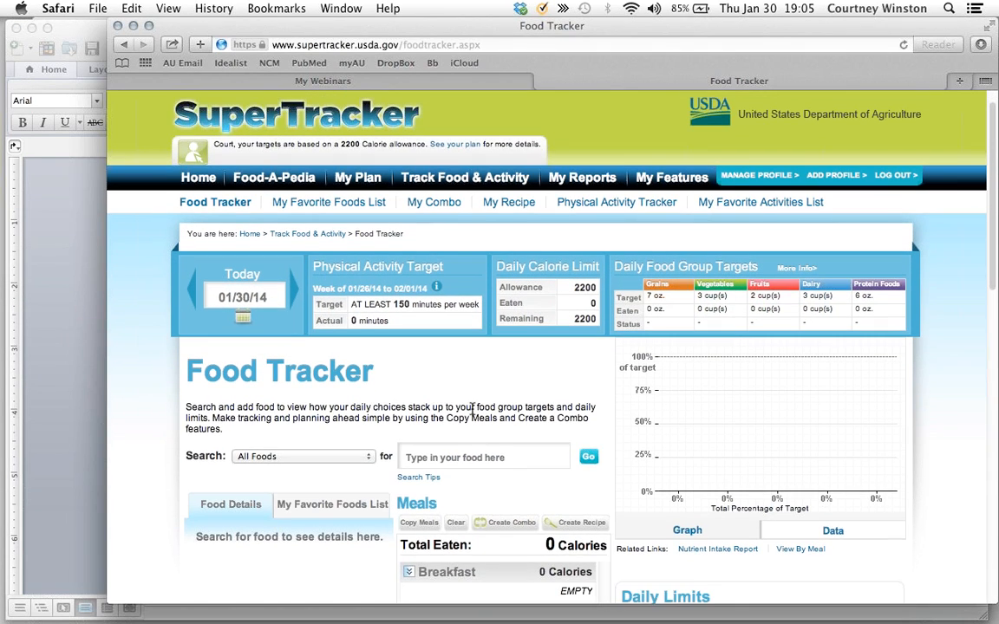
scroll(473, 410, "up", 3)
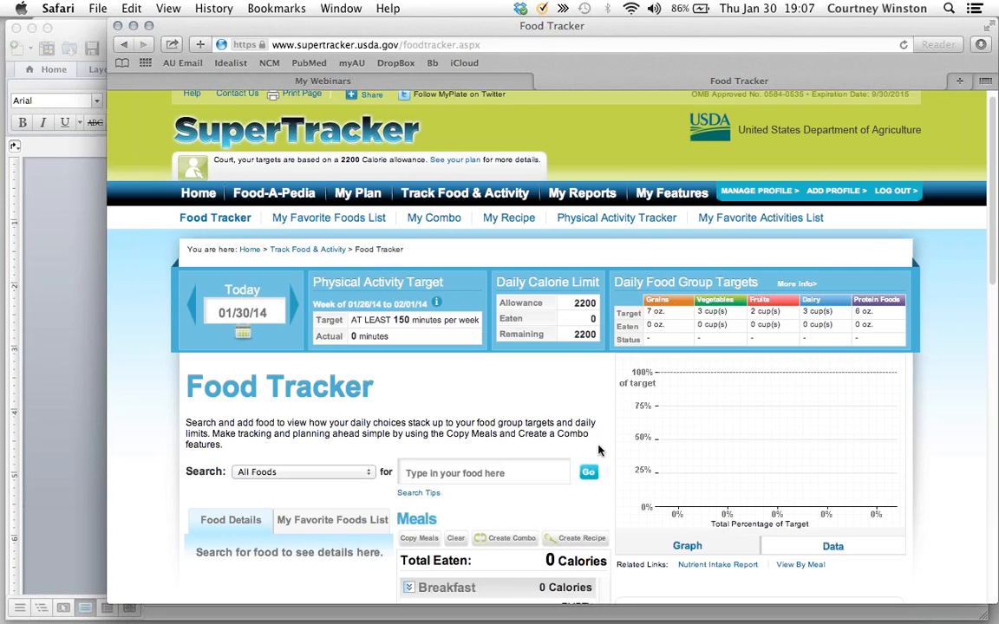
key("super+Tab")
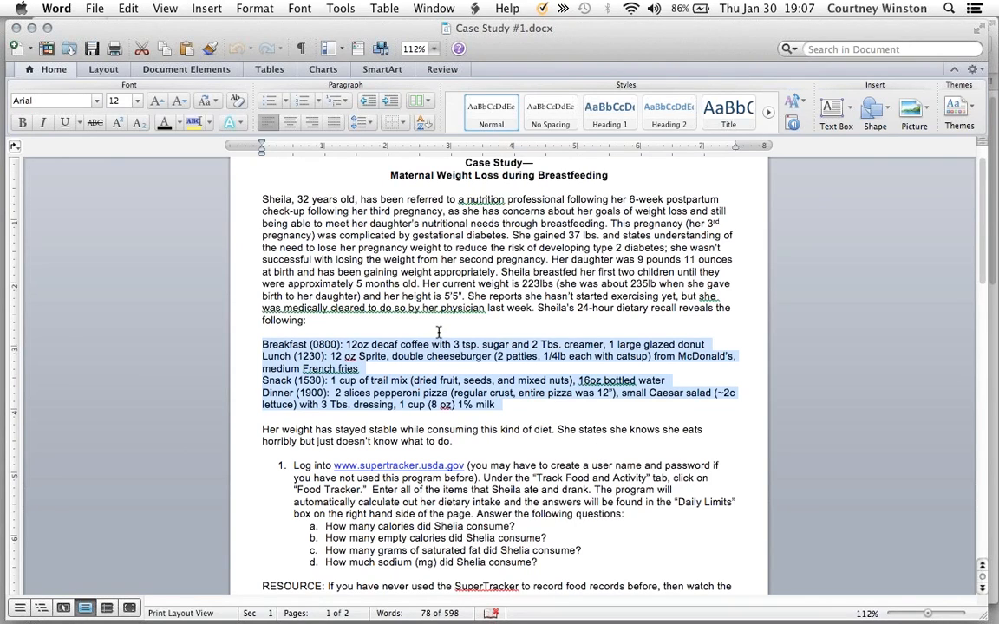
key("super+Tab")
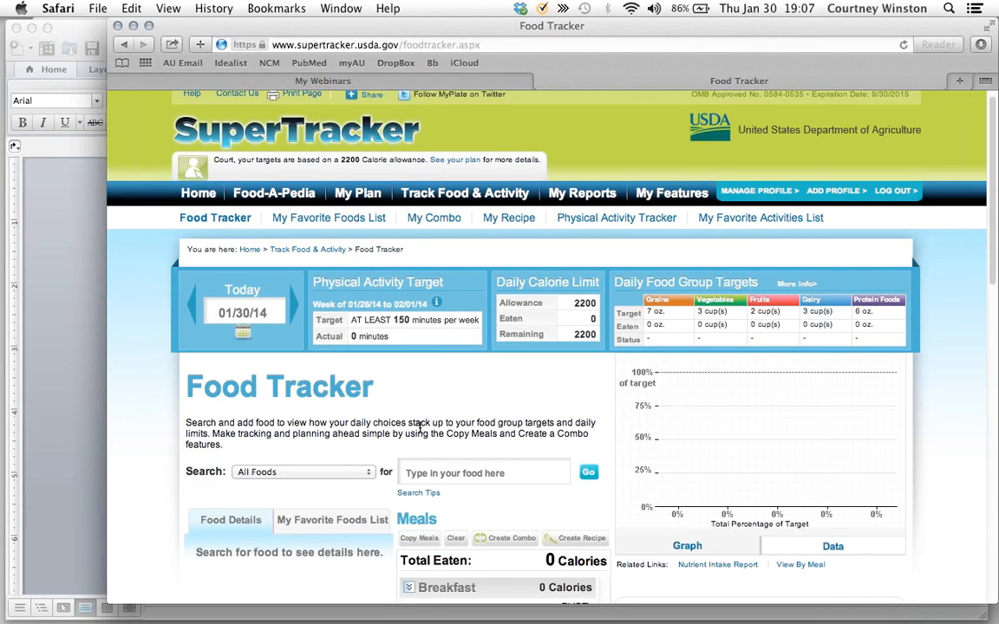
scroll(378, 353, "down", 3)
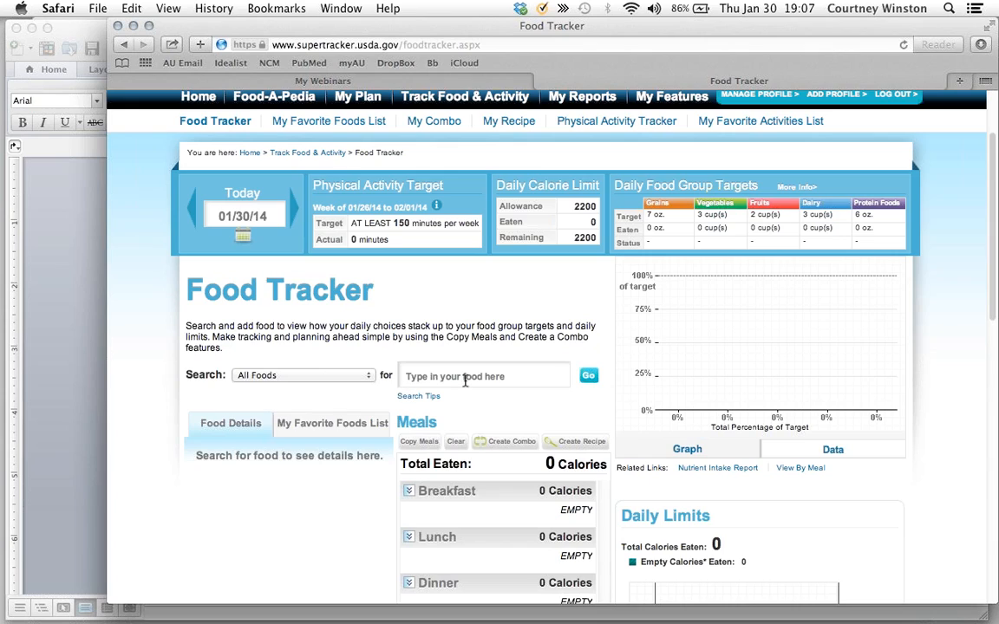
key("super+Tab")
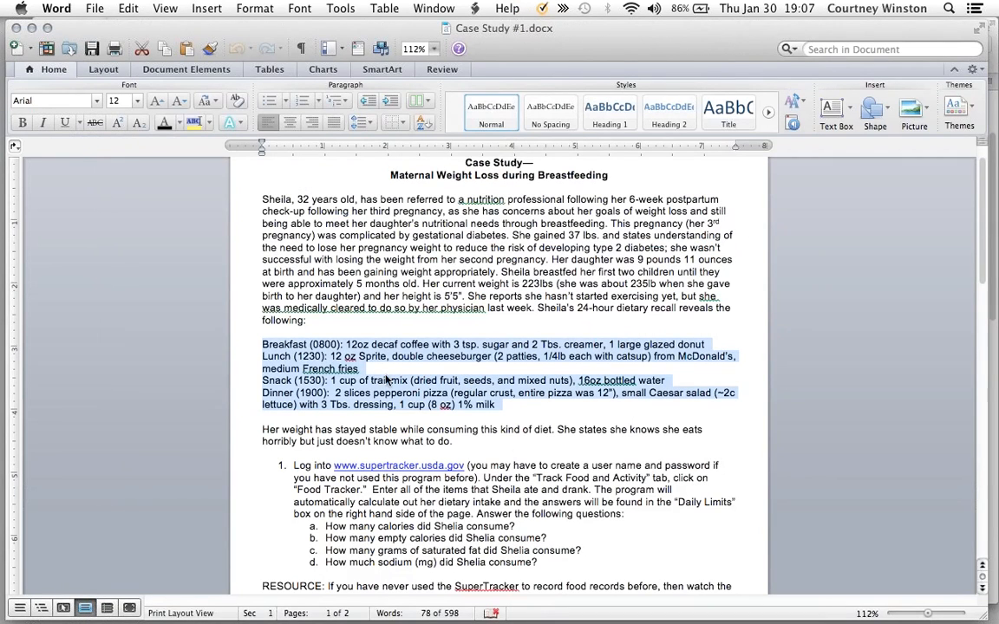
left_click(361, 354)
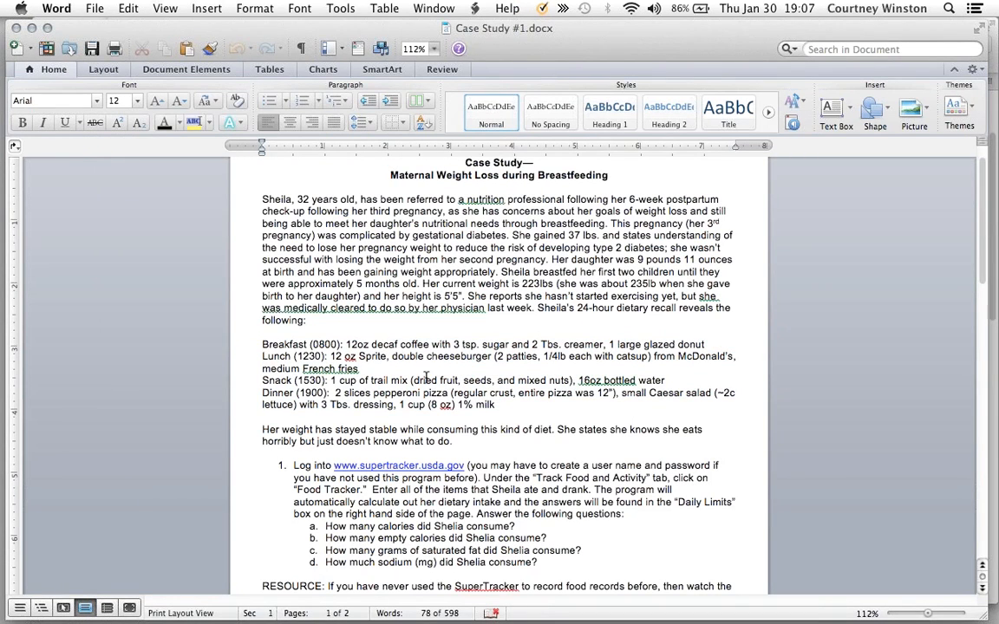
Switch to Safari and search all foods for coffee, picking "Coffee, brewed, decaffeinated" to load its food details.
key("super+Tab")
left_click(440, 373)
type("decaf")
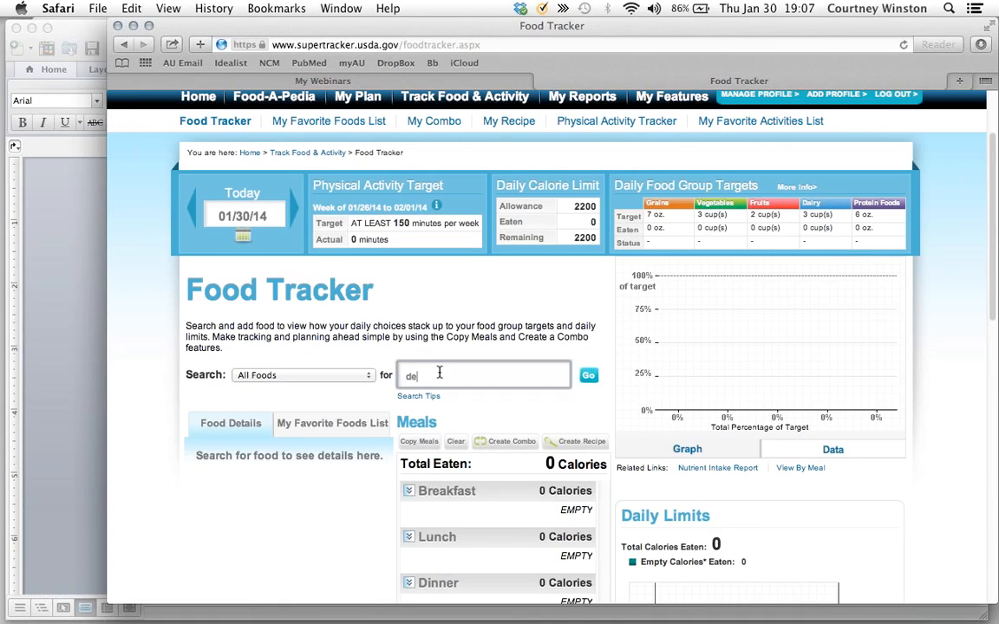
key("BackSpace")
key("BackSpace")
key("BackSpace")
key("BackSpace")
key("BackSpace")
type("coffee")
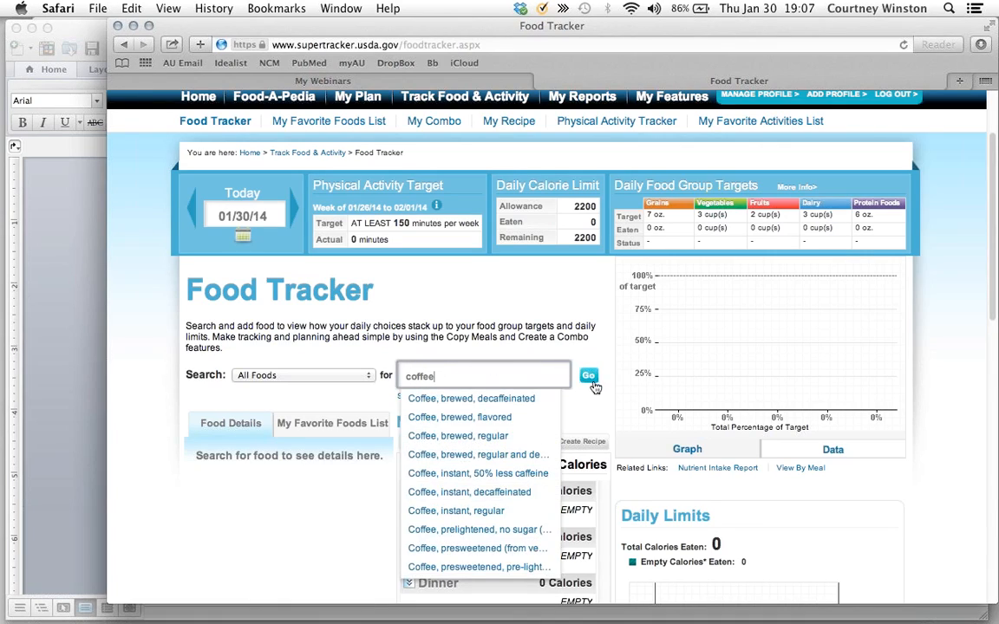
left_click(509, 400)
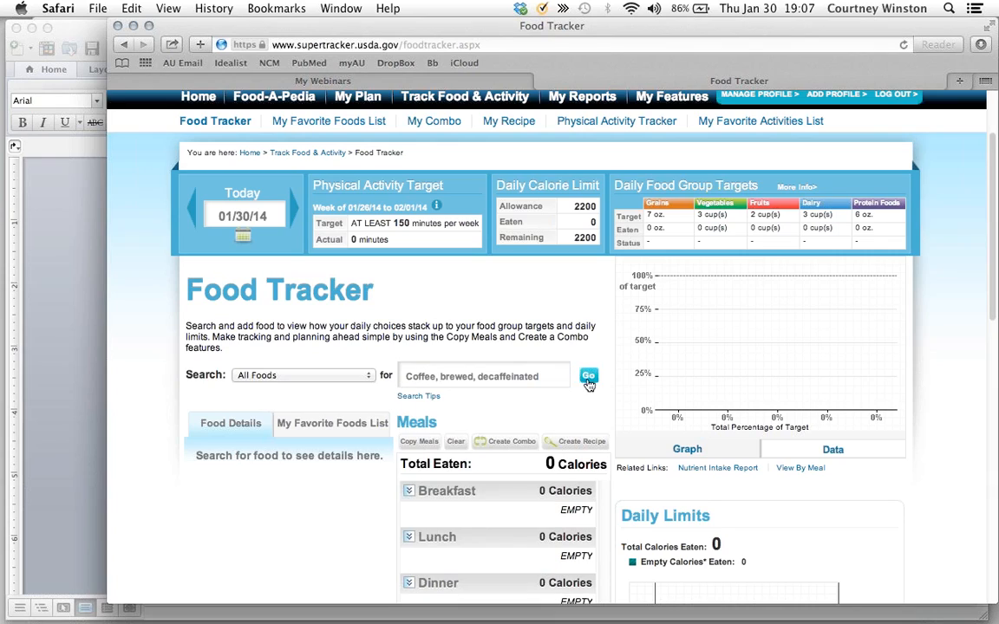
left_click(589, 378)
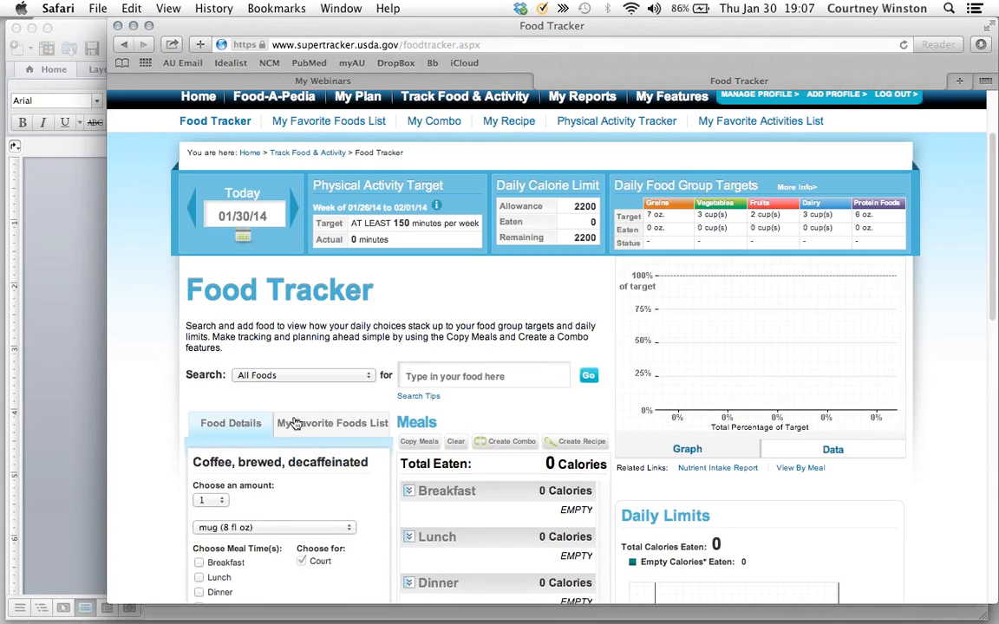
Check the coffee serving in the Word case study, and in Safari add 1½ mugs (8 fl oz) of the decaffeinated coffee to Breakfast.
scroll(270, 487, "down", 3)
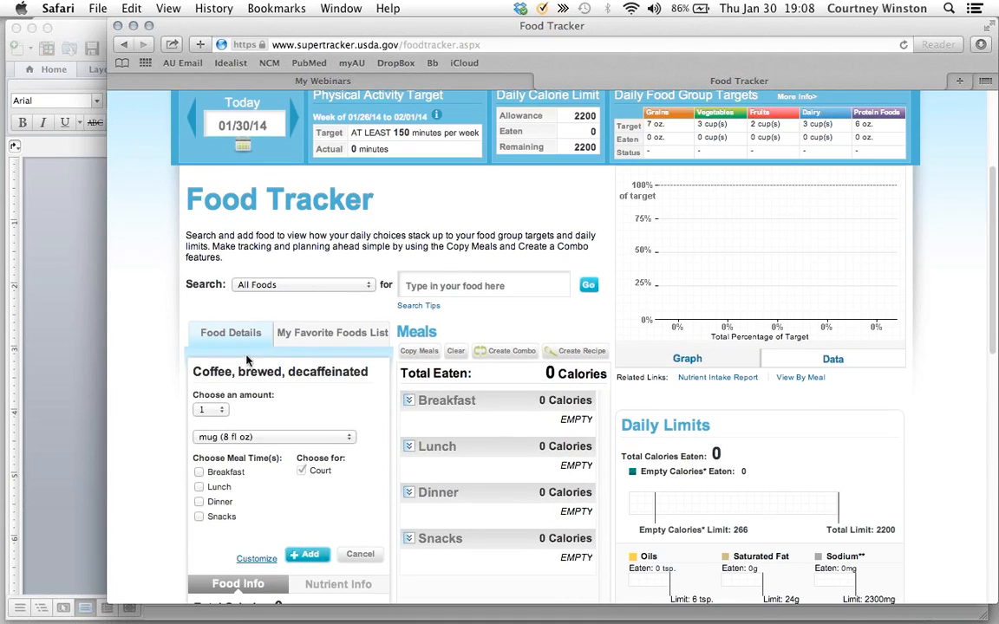
left_click(248, 441)
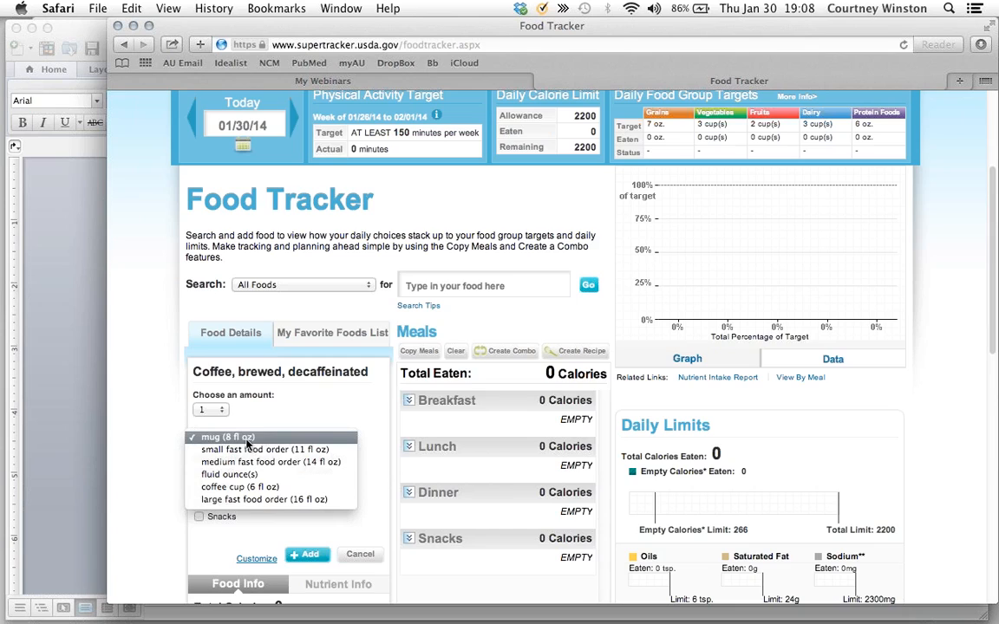
key("super+Tab")
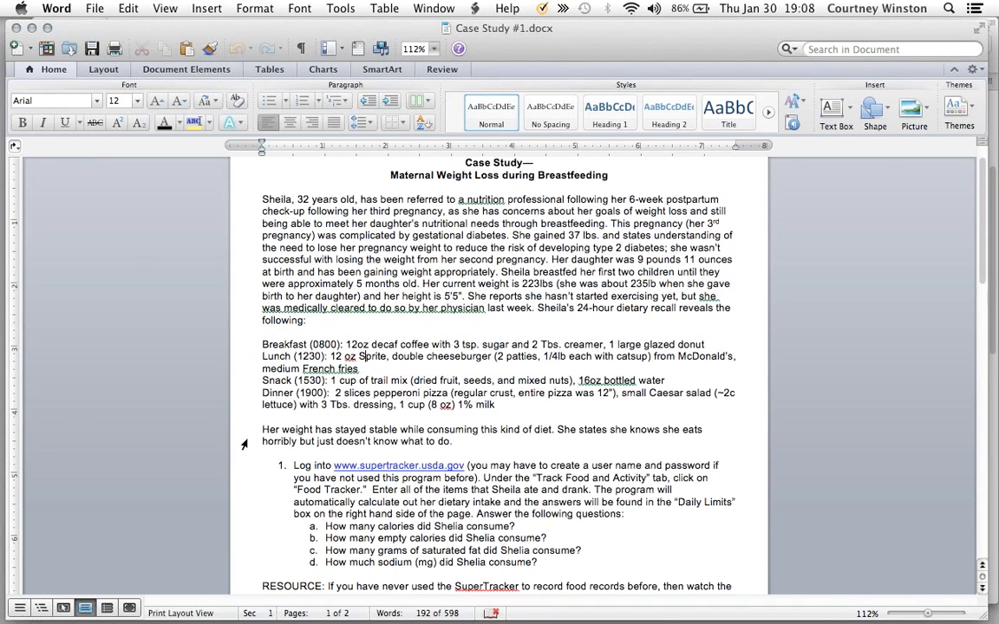
key("super+Tab")
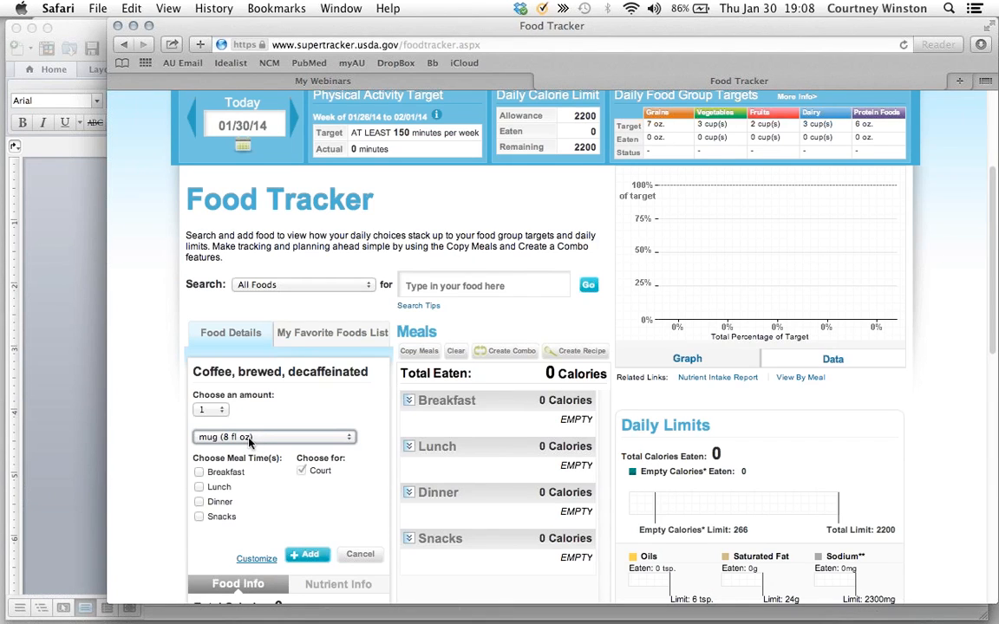
left_click(222, 411)
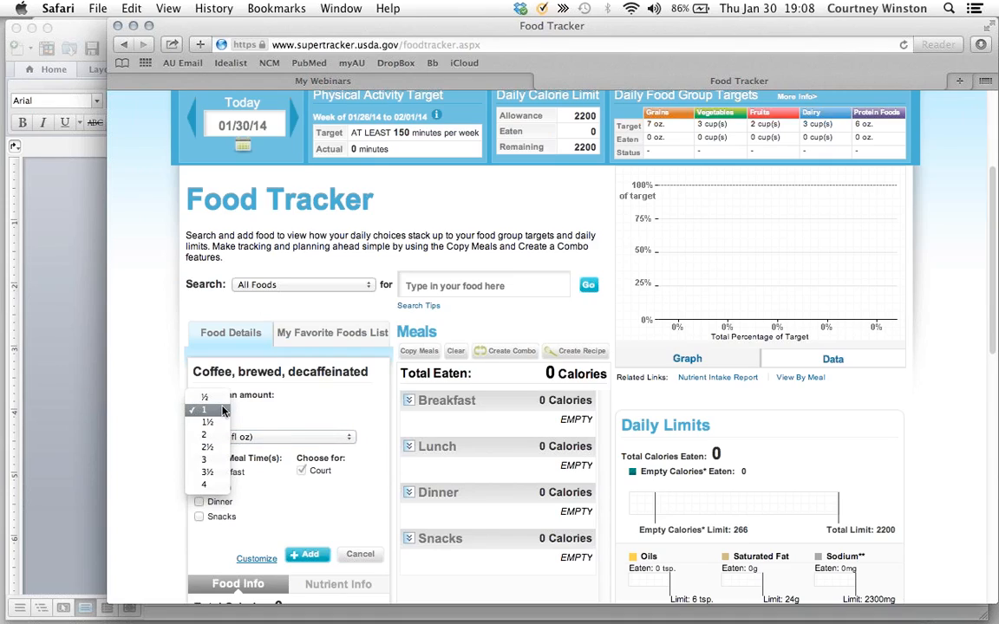
left_click(220, 423)
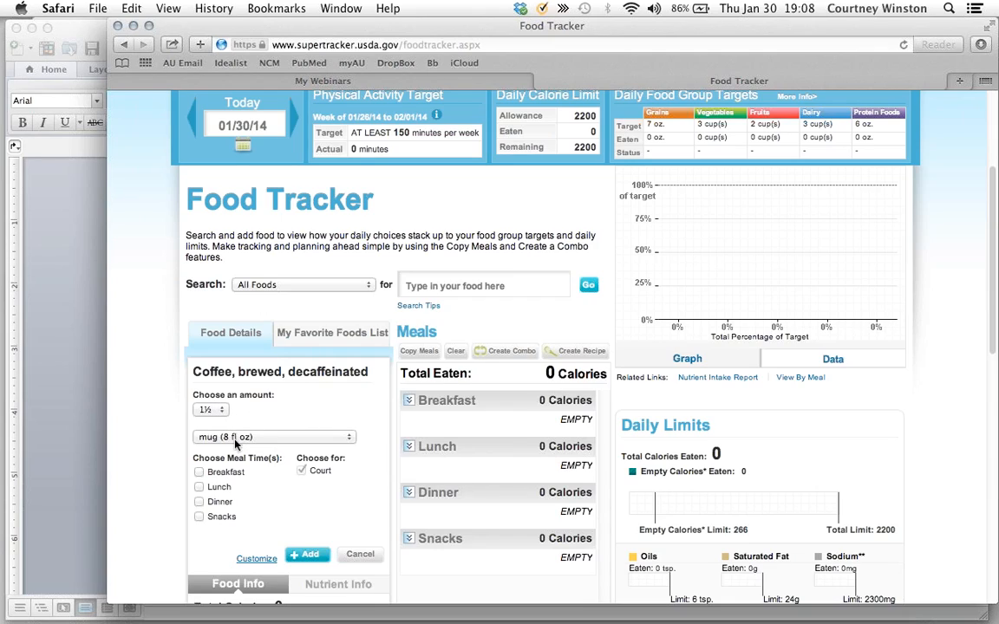
left_click(200, 472)
left_click(307, 557)
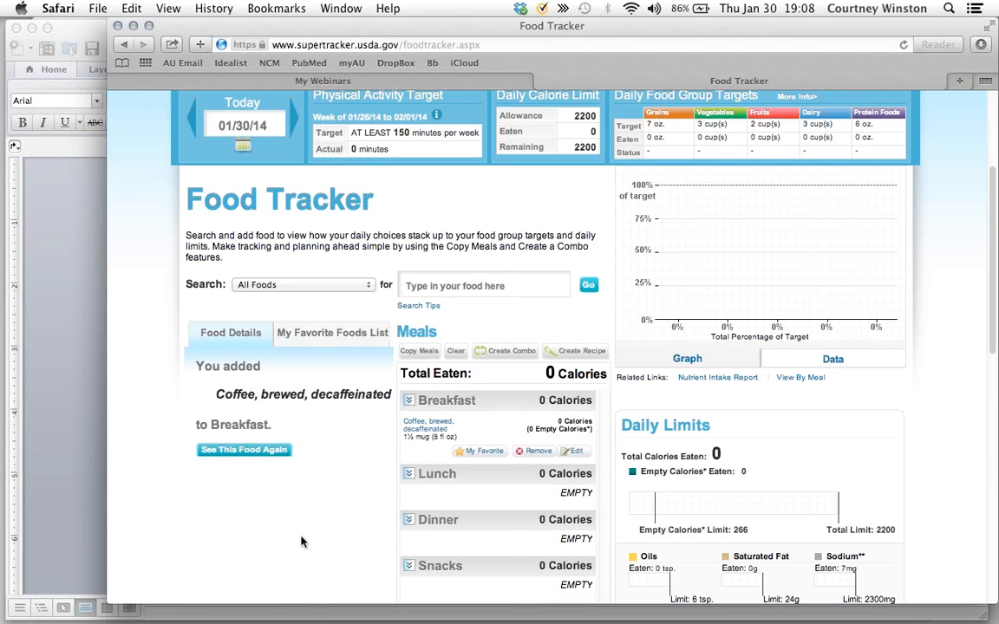
Check the breakfast line in Word, and in Safari find "Sugar, white, granulated or lump" and add 3 teaspoons to Breakfast.
key("super+Tab")
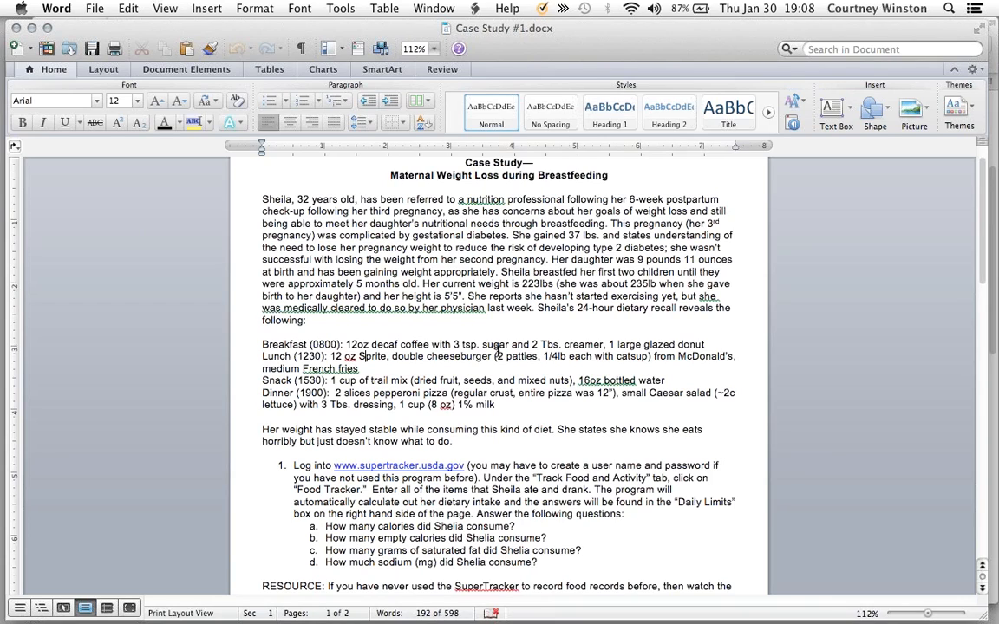
key("super+Tab")
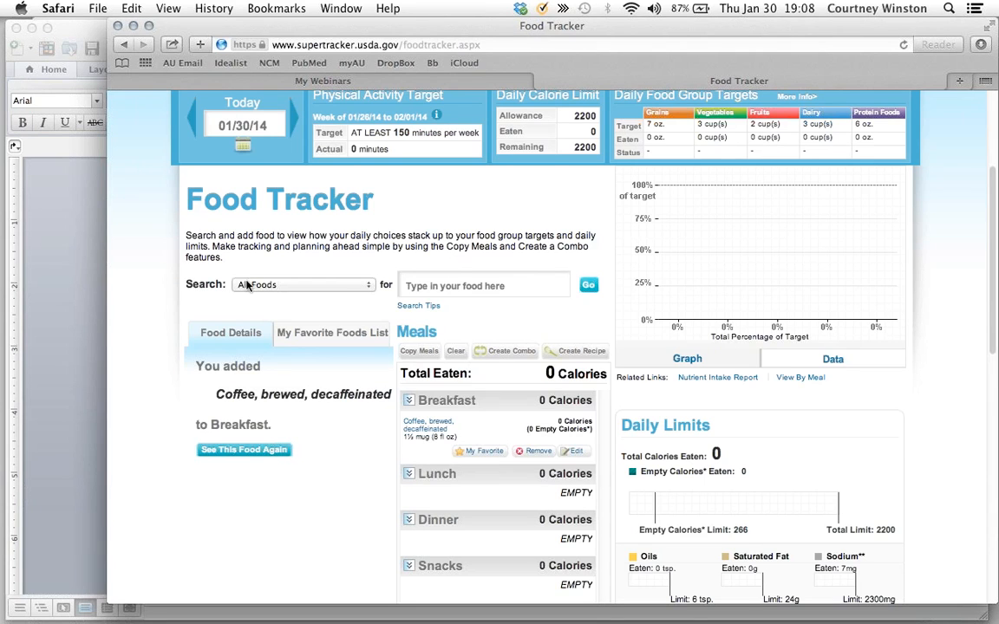
left_click(442, 282)
type("sugar")
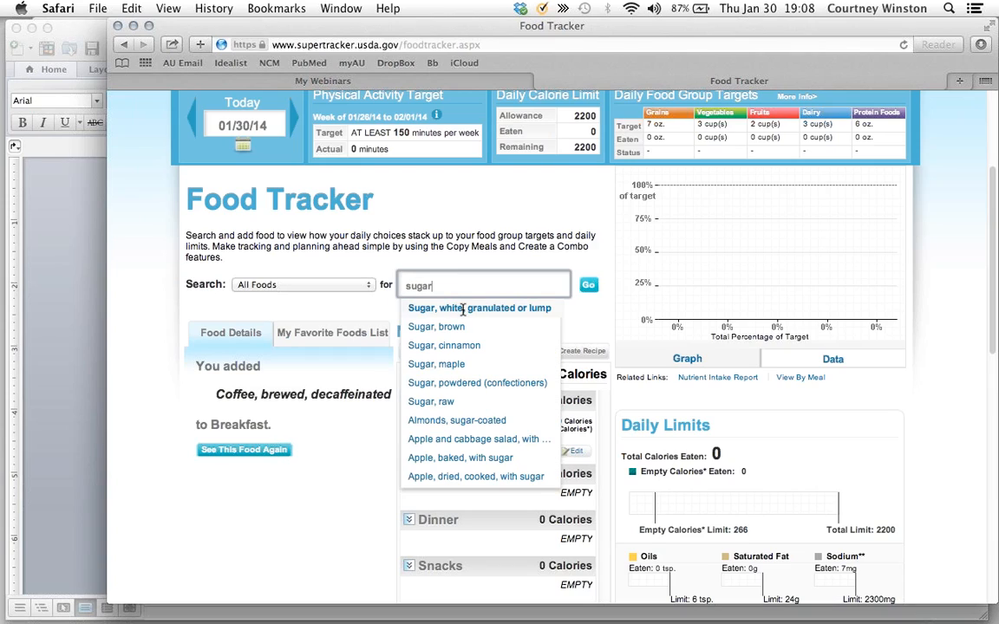
left_click(459, 309)
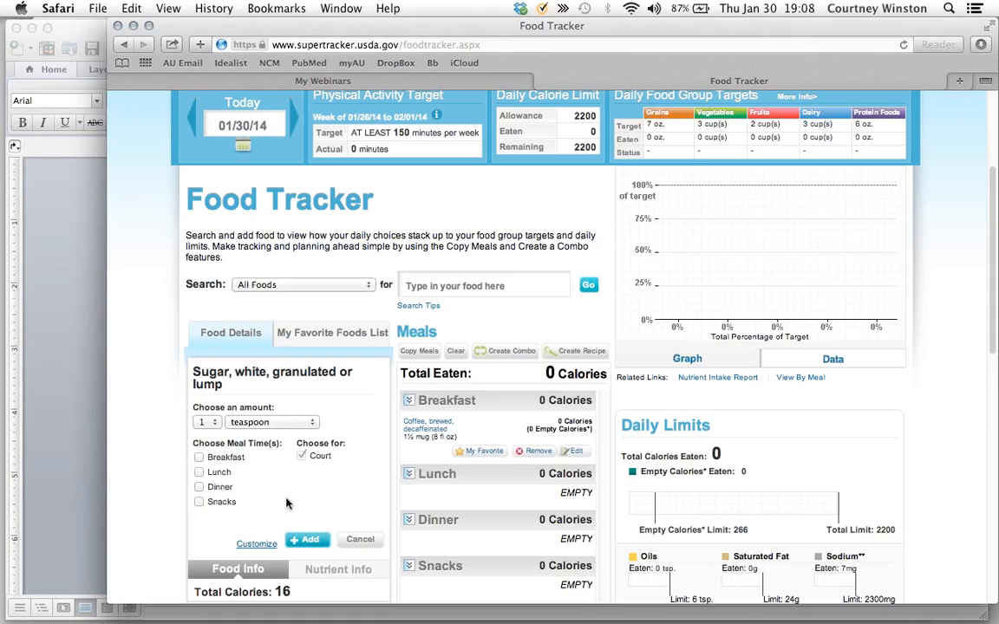
left_click(217, 423)
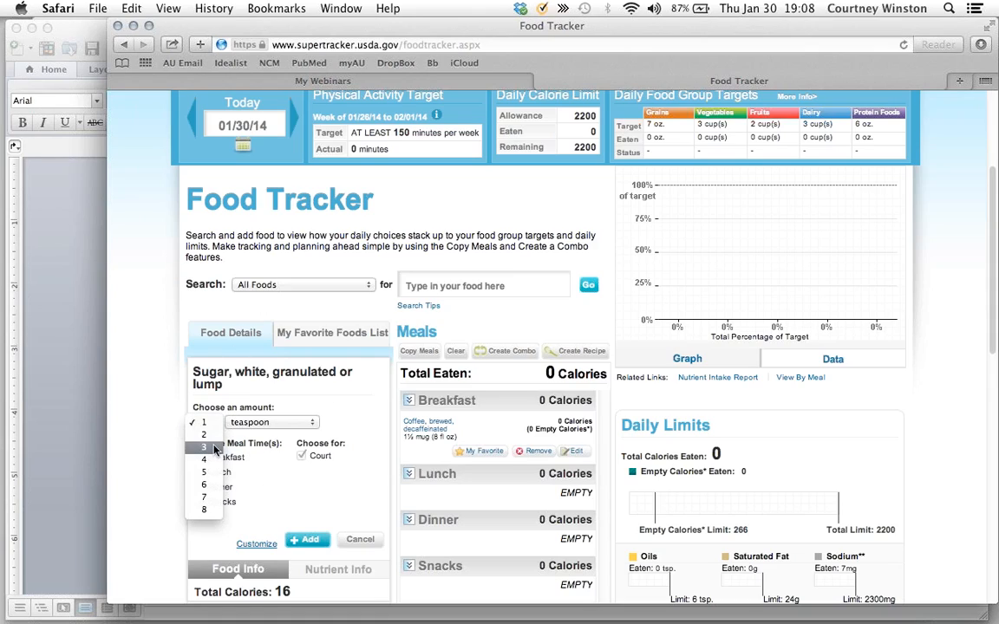
left_click(206, 447)
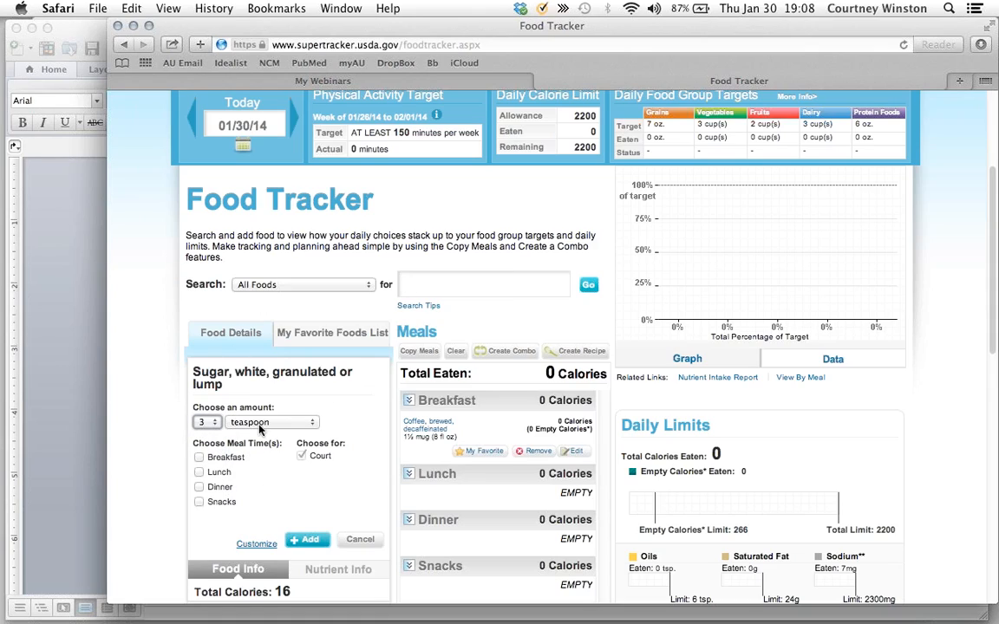
left_click(200, 458)
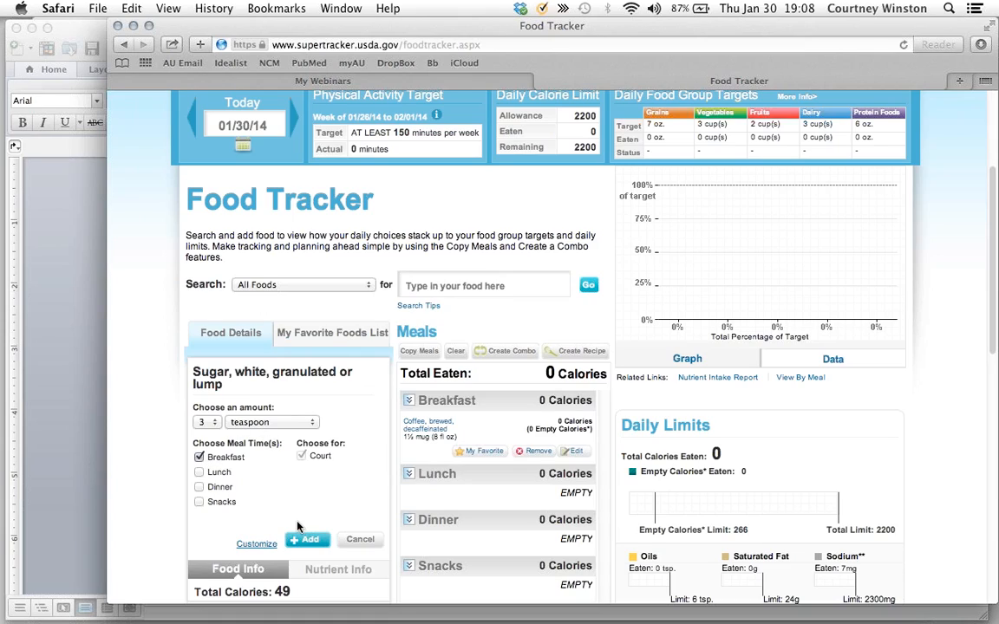
left_click(306, 540)
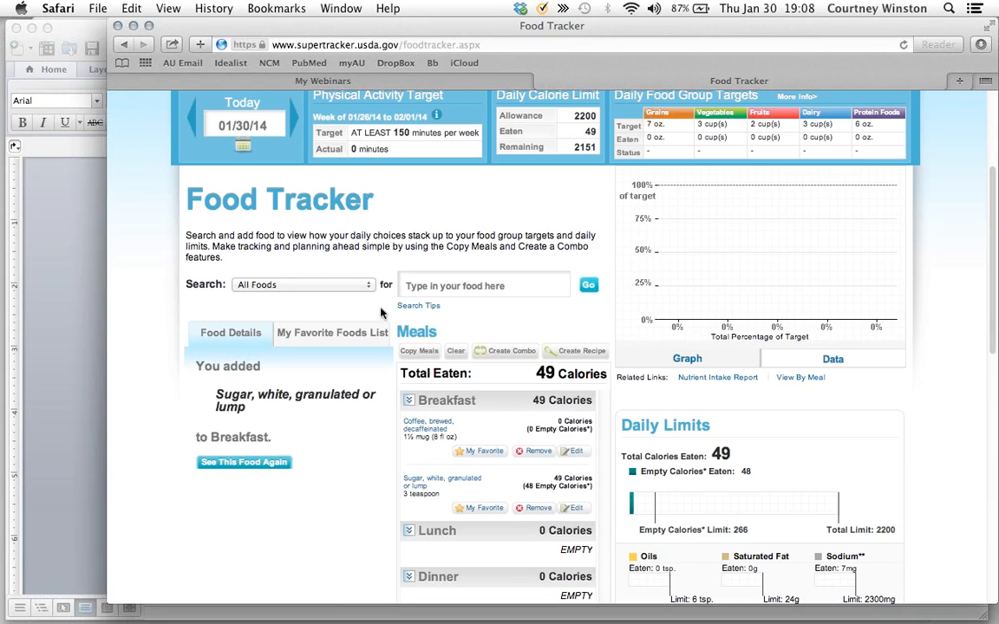
Search all foods for apple, pick "Apple, raw" and add 1 medium (2-3/4" across) to Lunch.
scroll(458, 527, "down", 3)
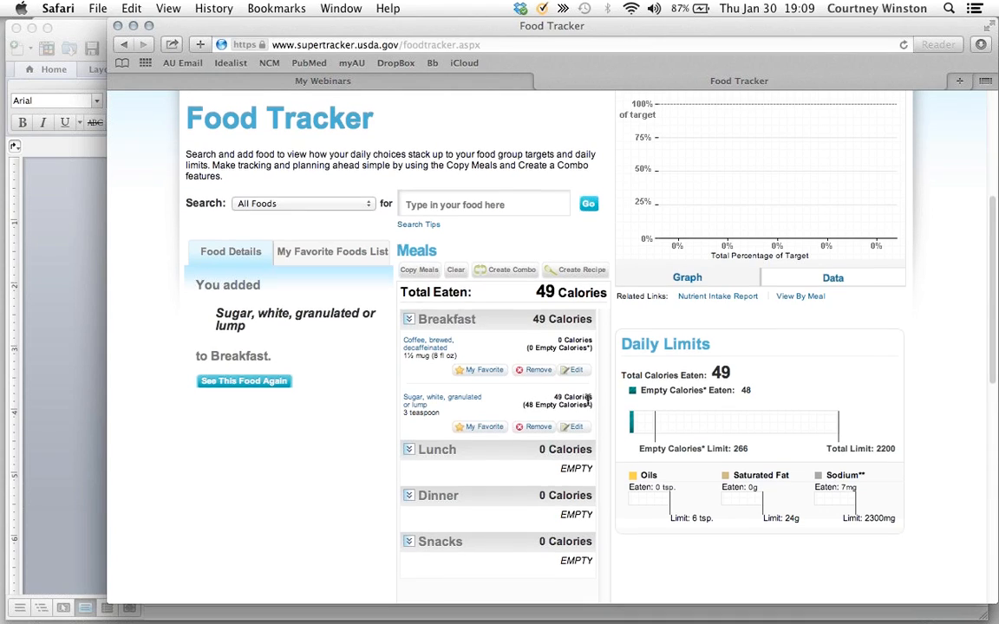
scroll(575, 402, "up", 3)
left_click(436, 285)
type("apple")
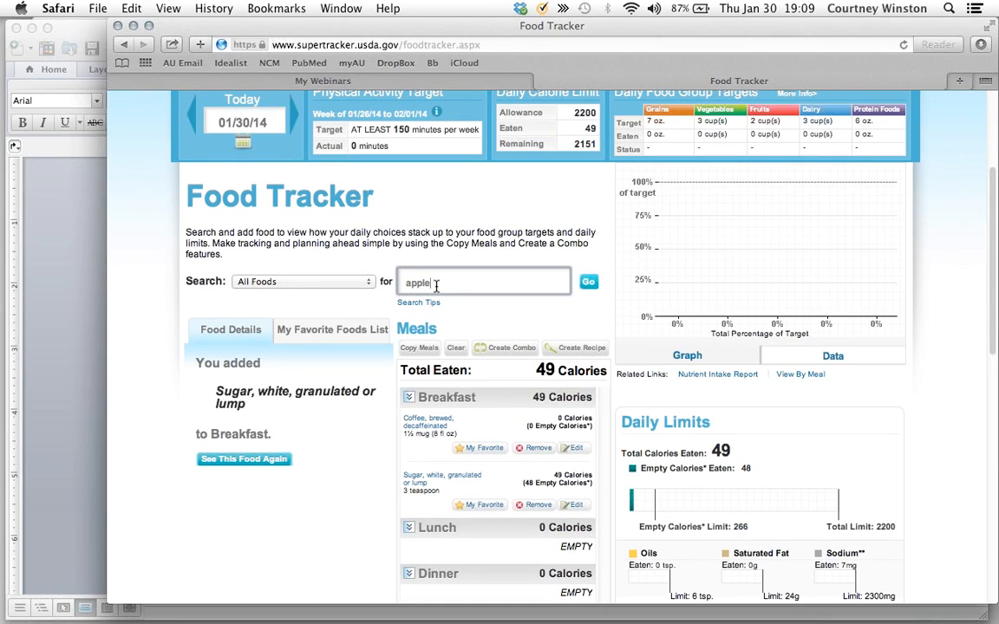
left_click(440, 304)
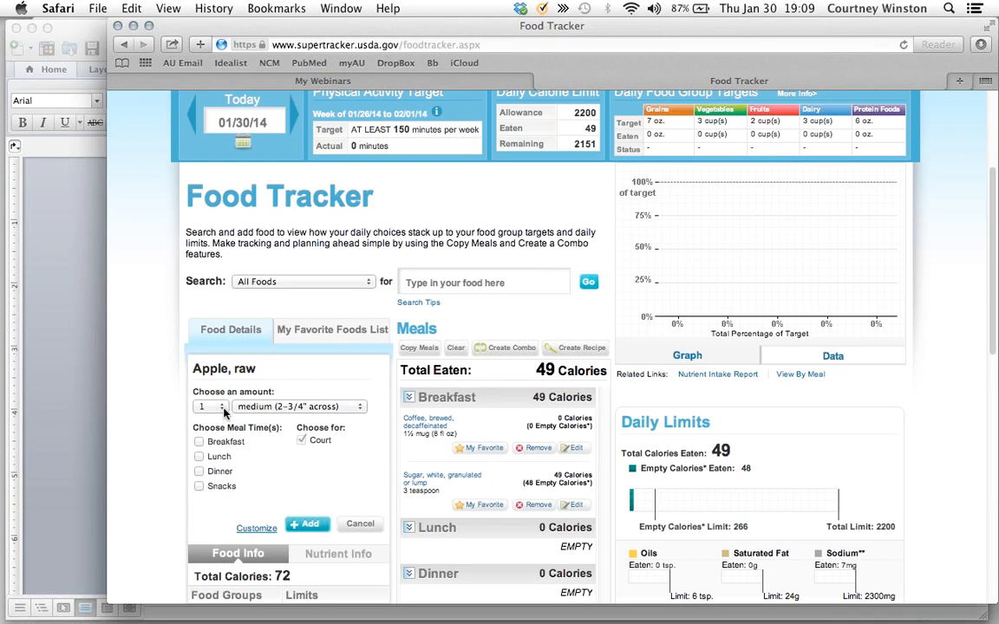
left_click(200, 458)
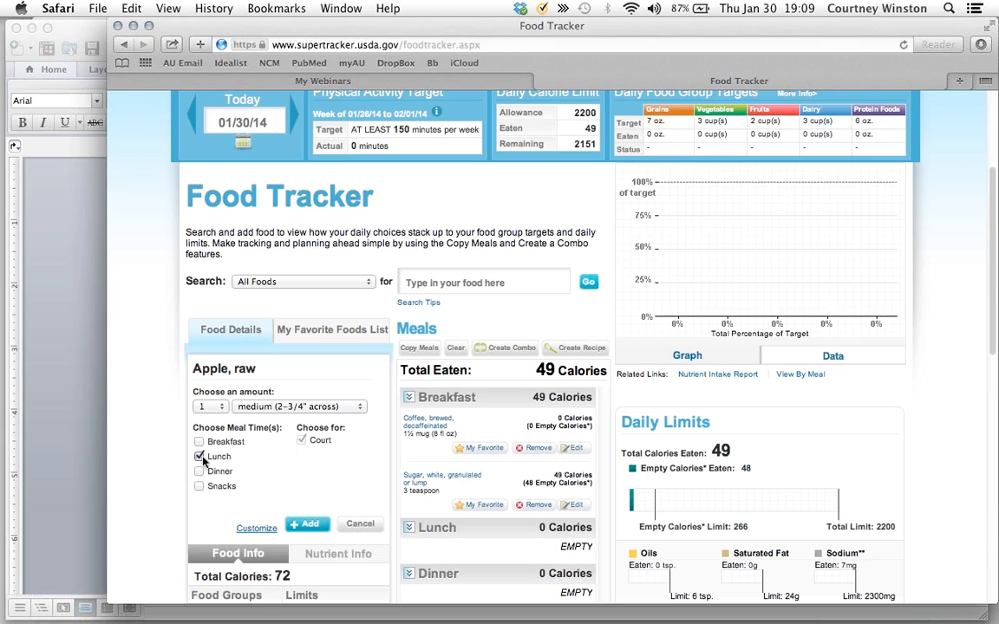
left_click(308, 525)
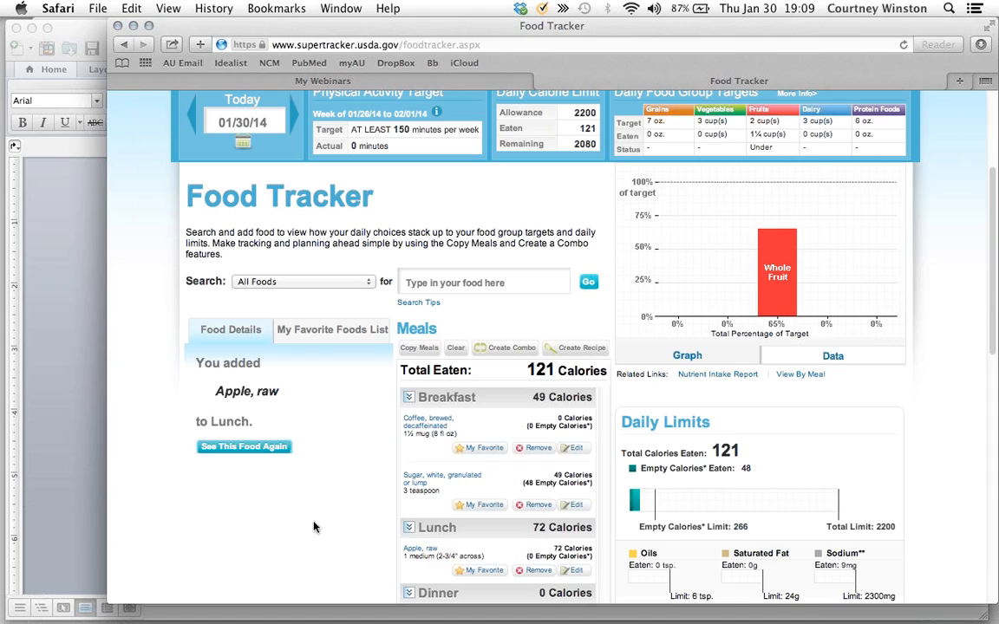
Search all foods for peanut butter, pick "Peanut butter" and add 3 tablespoons to Lunch.
left_click(433, 277)
type("peanut butter")
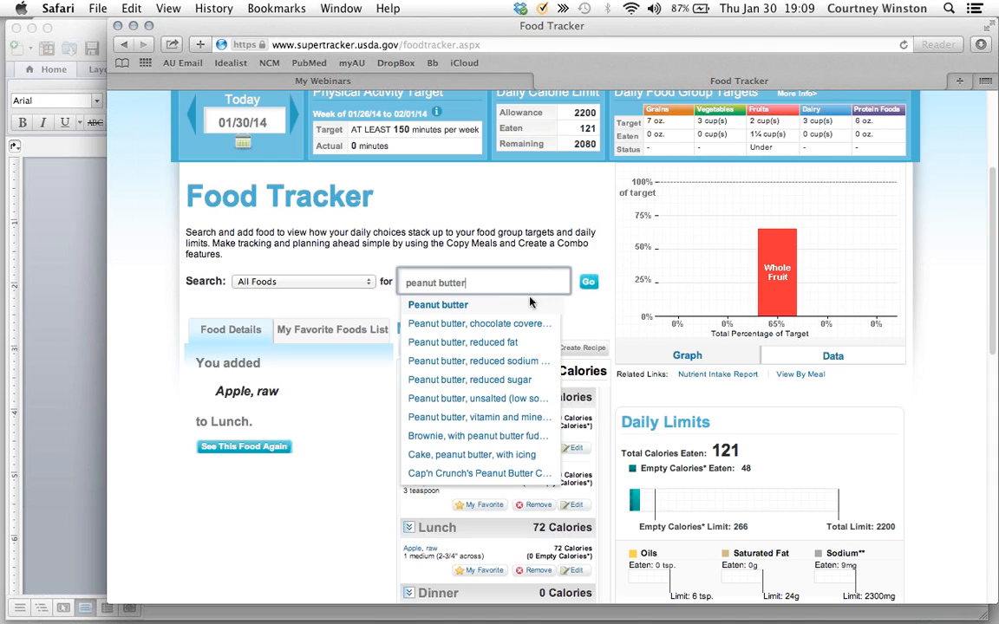
left_click(438, 305)
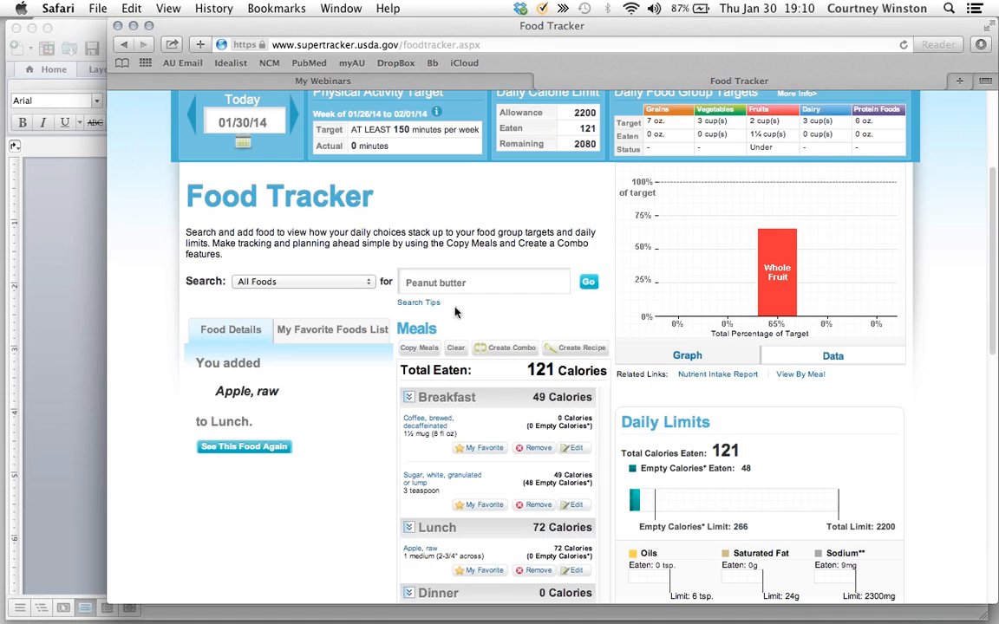
left_click(210, 407)
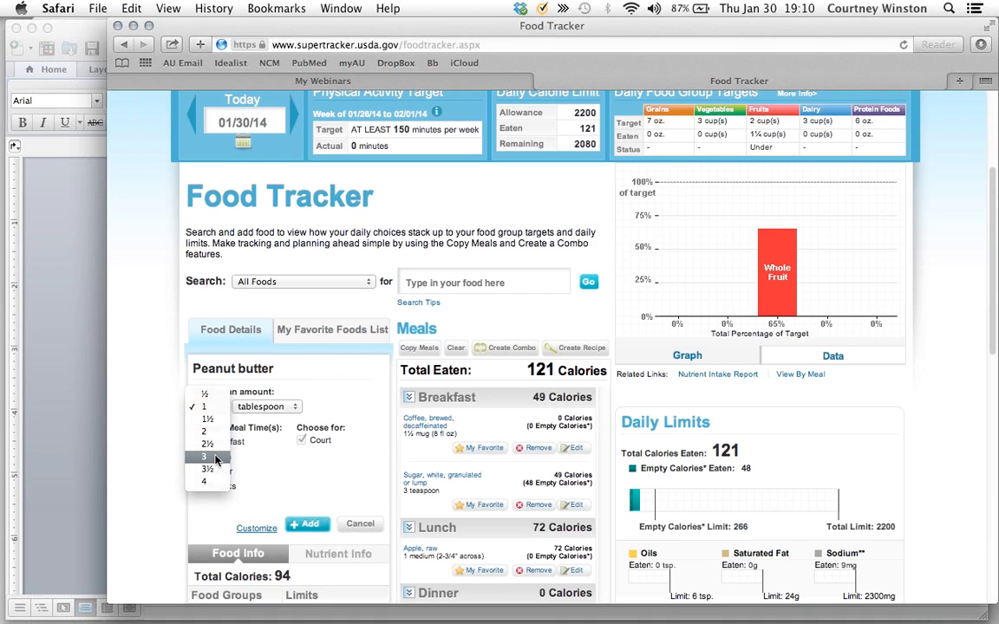
left_click(207, 456)
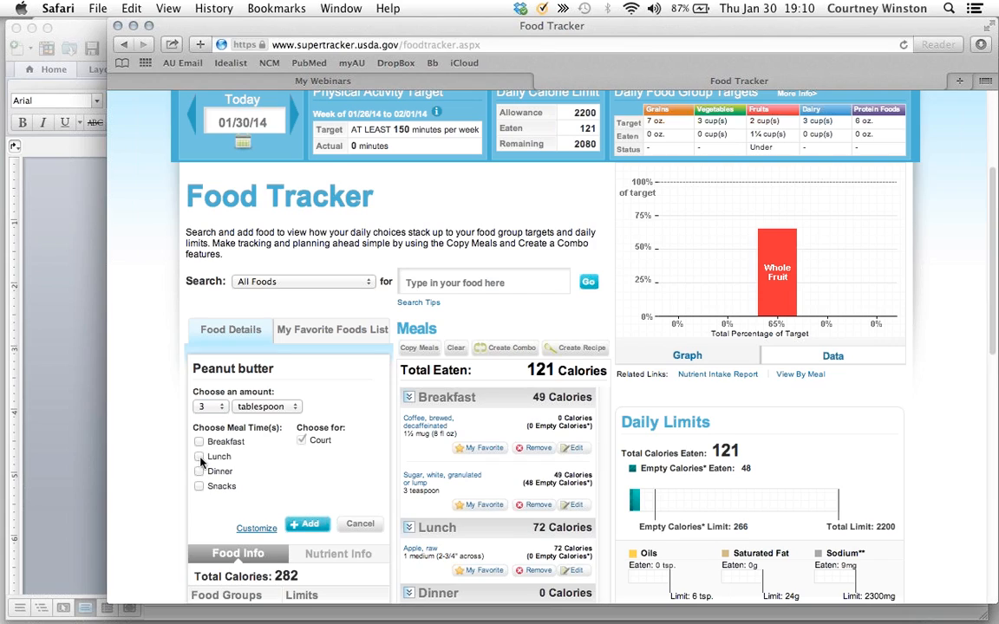
left_click(320, 525)
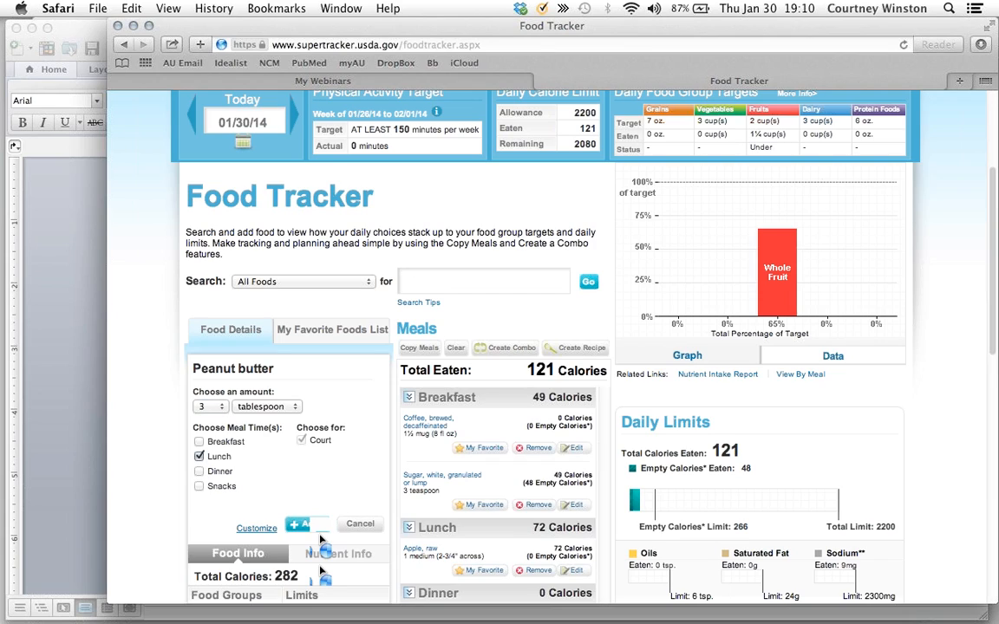
Search all foods for carrot and pick "Carrot, raw" to load its food details.
left_click(467, 281)
type("carrot")
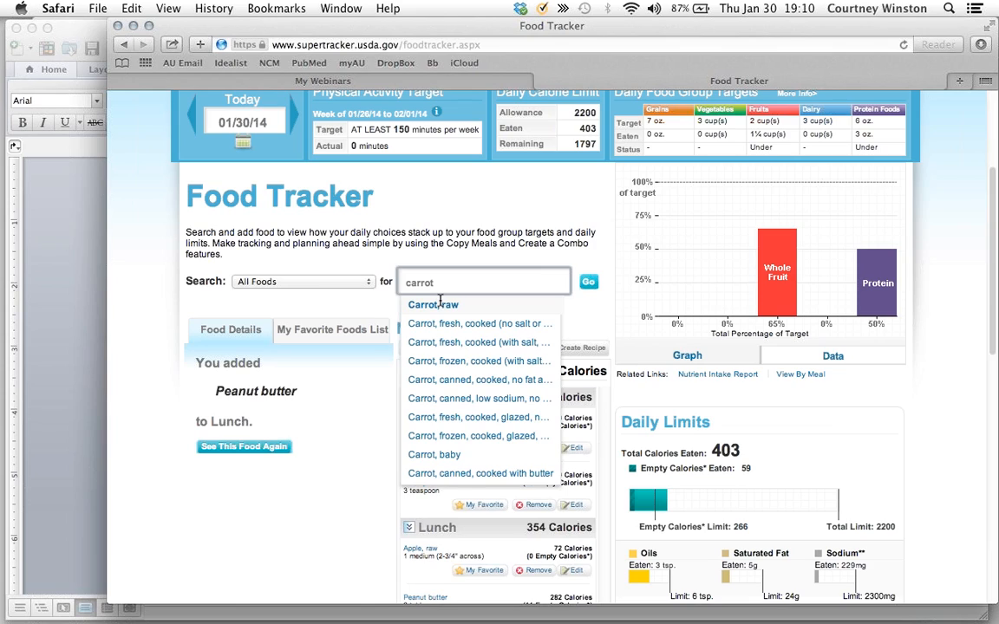
left_click(440, 304)
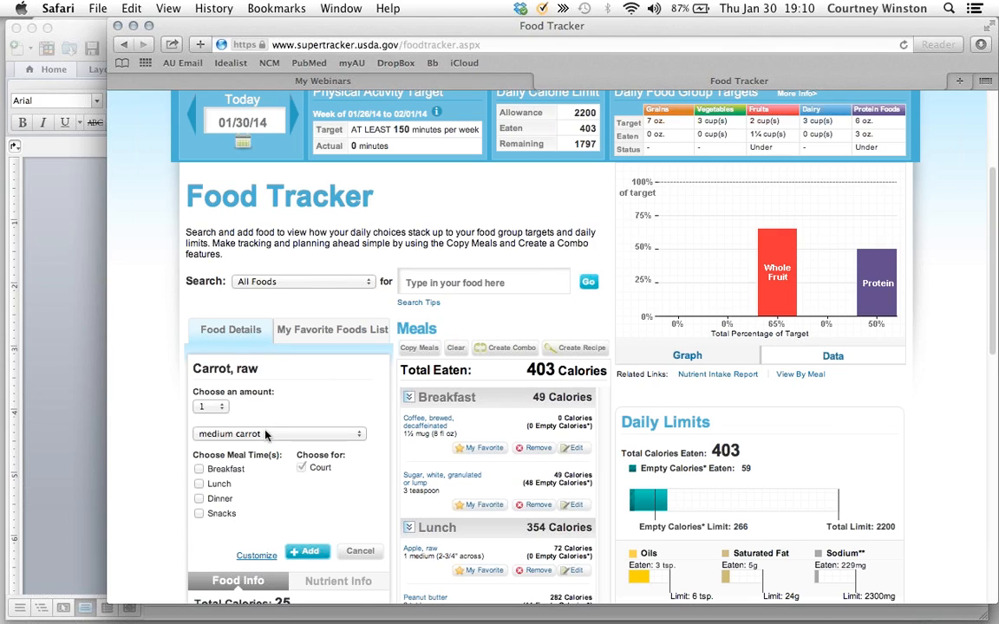
left_click(266, 436)
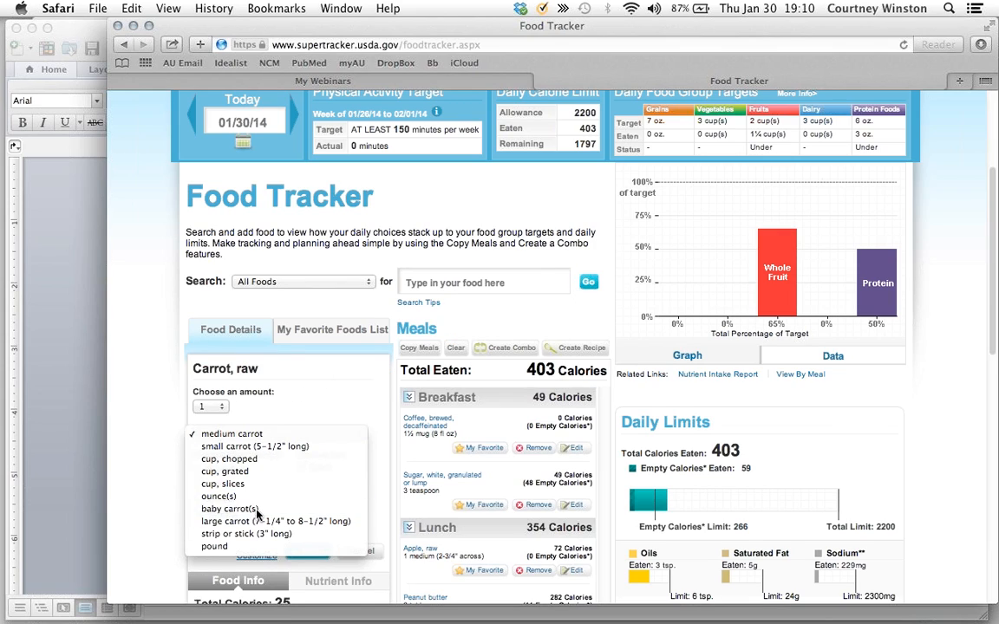
left_click(230, 508)
left_click(219, 407)
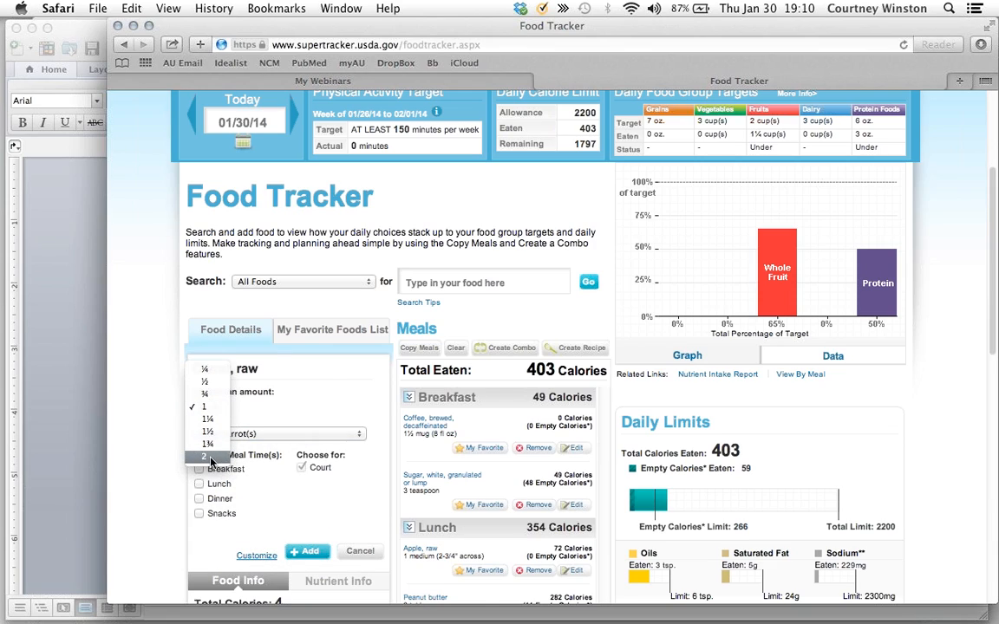
left_click(206, 407)
Add 1 "cup, slices" of the raw carrot to Lunch and review the logged meals and Daily Limits.
left_click(241, 436)
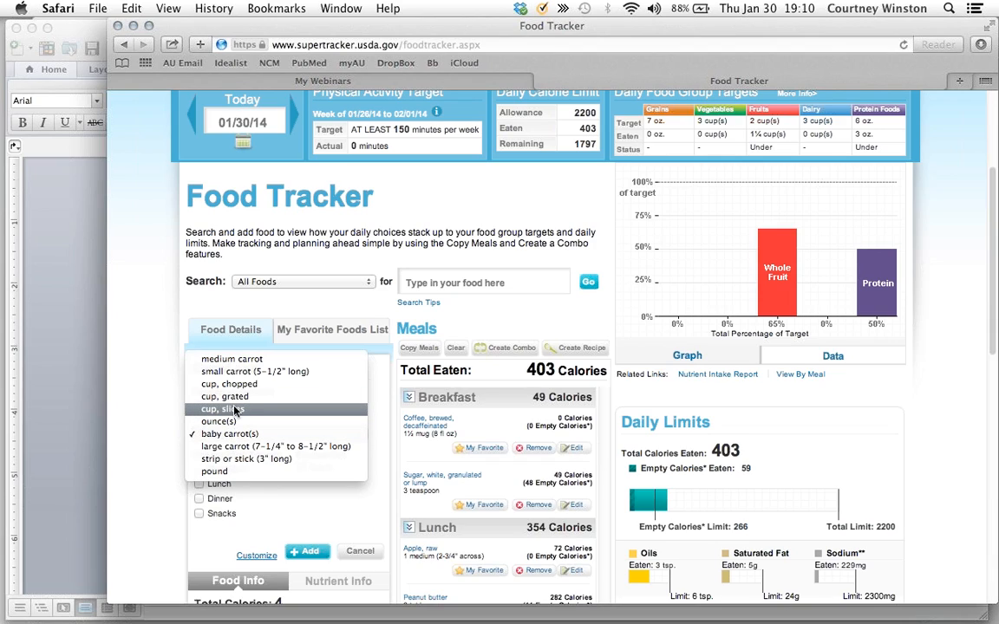
left_click(234, 411)
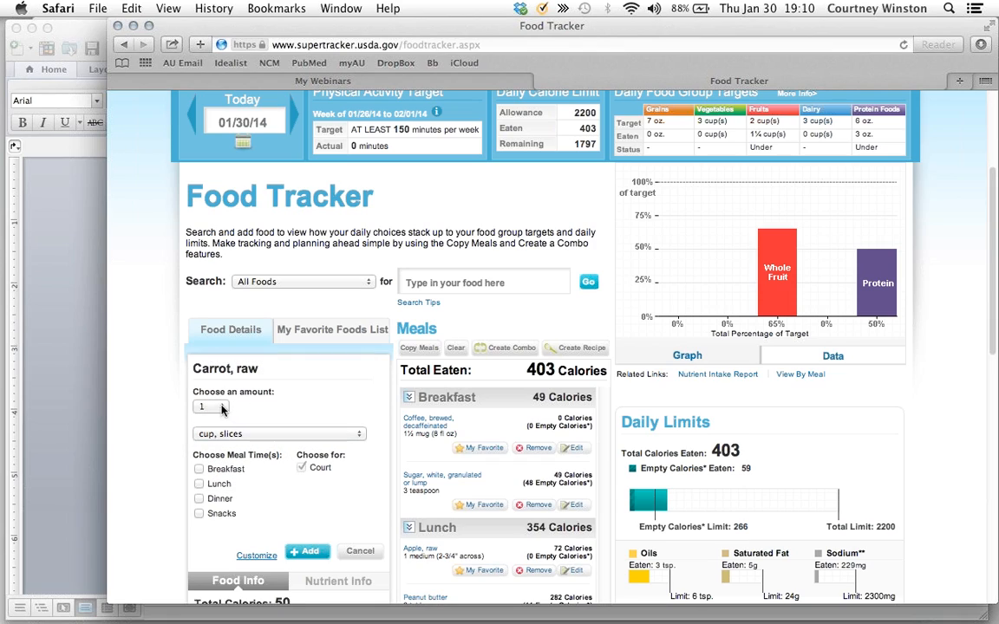
left_click(198, 484)
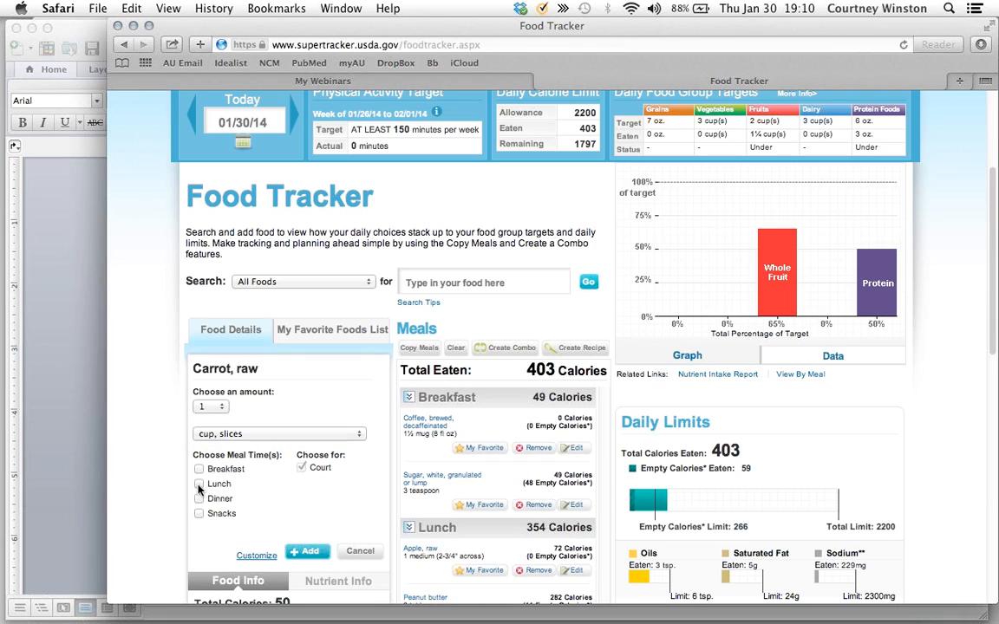
left_click(323, 553)
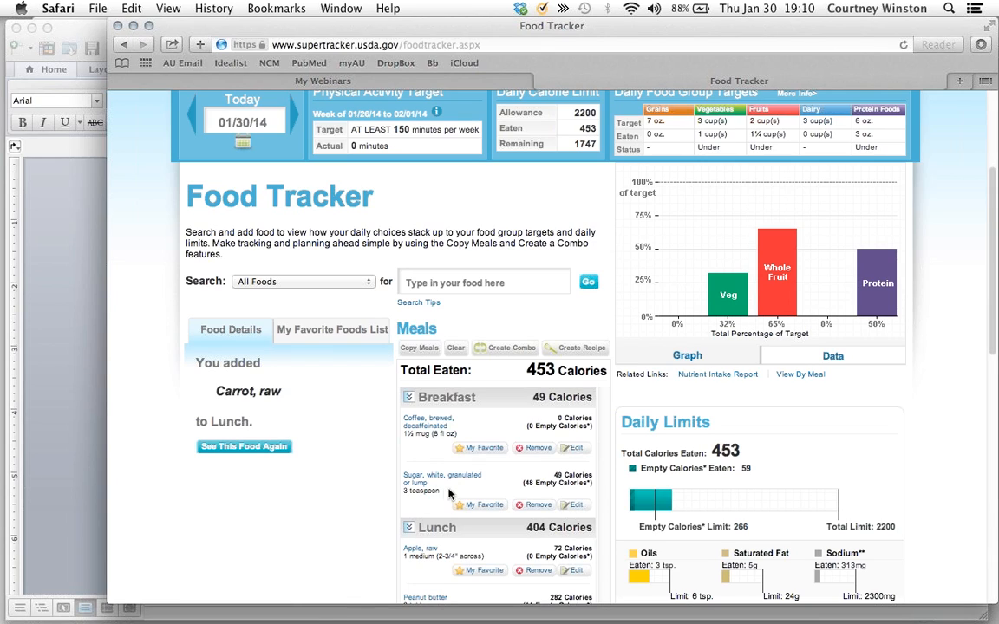
scroll(519, 311, "down", 1)
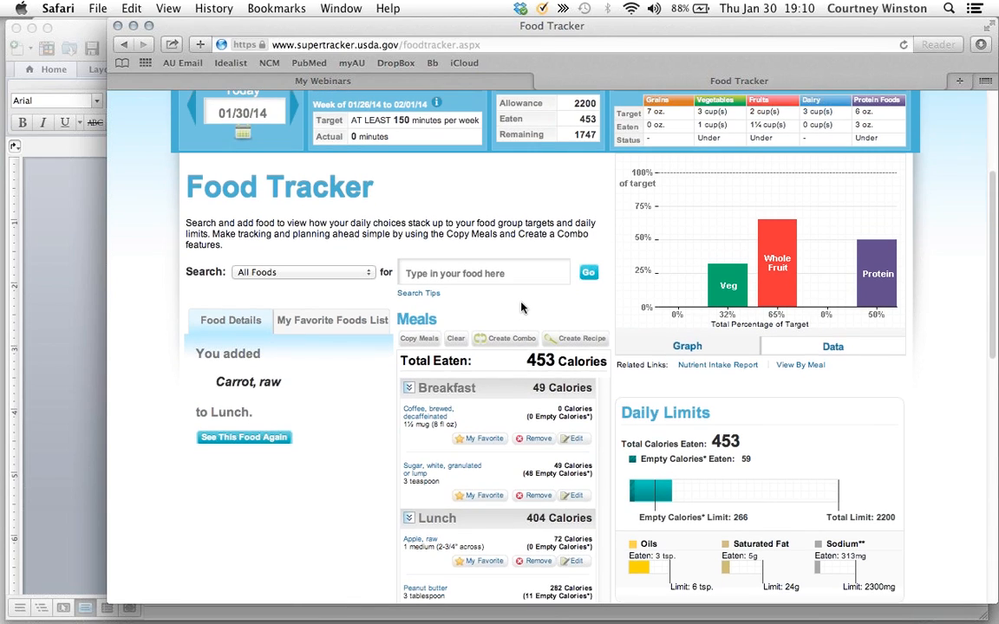
scroll(524, 303, "down", 5)
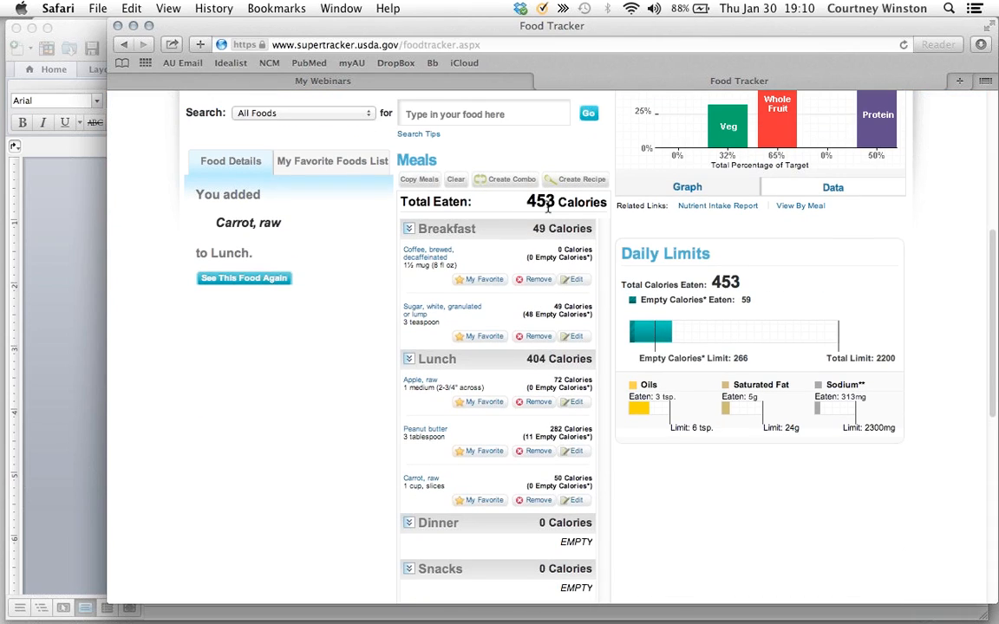
Examine the logged Breakfast and Lunch items, the daily target summaries and the reports available under My Reports.
left_click_drag(388, 379, 553, 542)
left_click(633, 544)
scroll(496, 314, "up", 2)
scroll(496, 314, "up", 5)
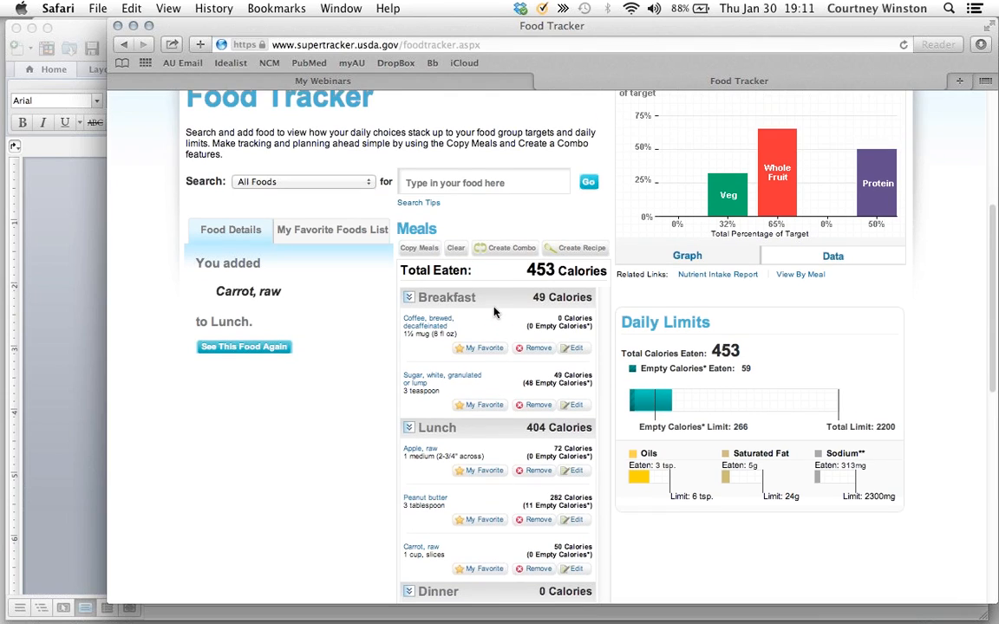
scroll(496, 313, "up", 1)
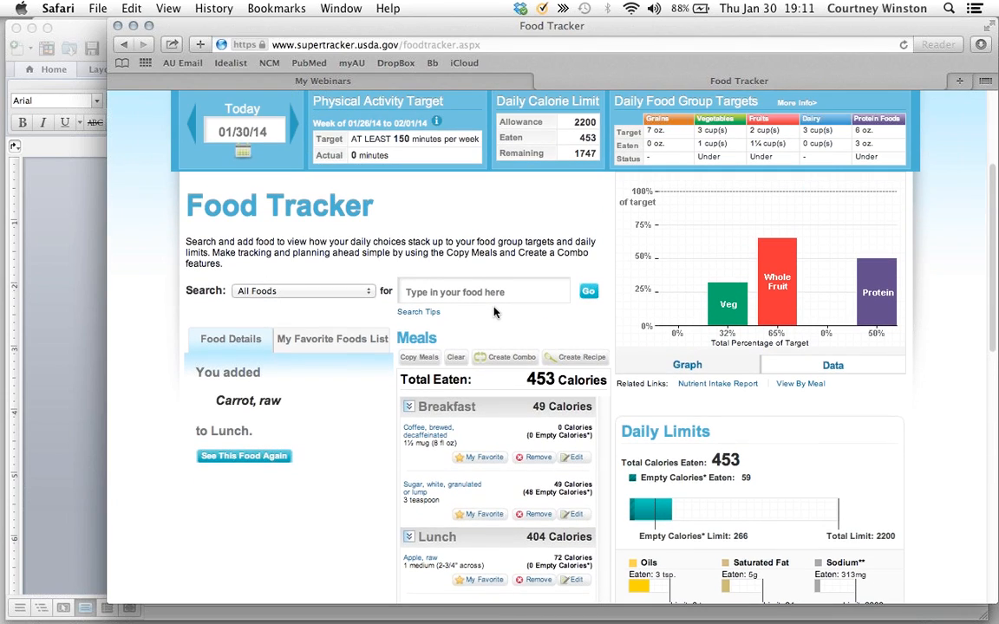
scroll(494, 312, "up", 1)
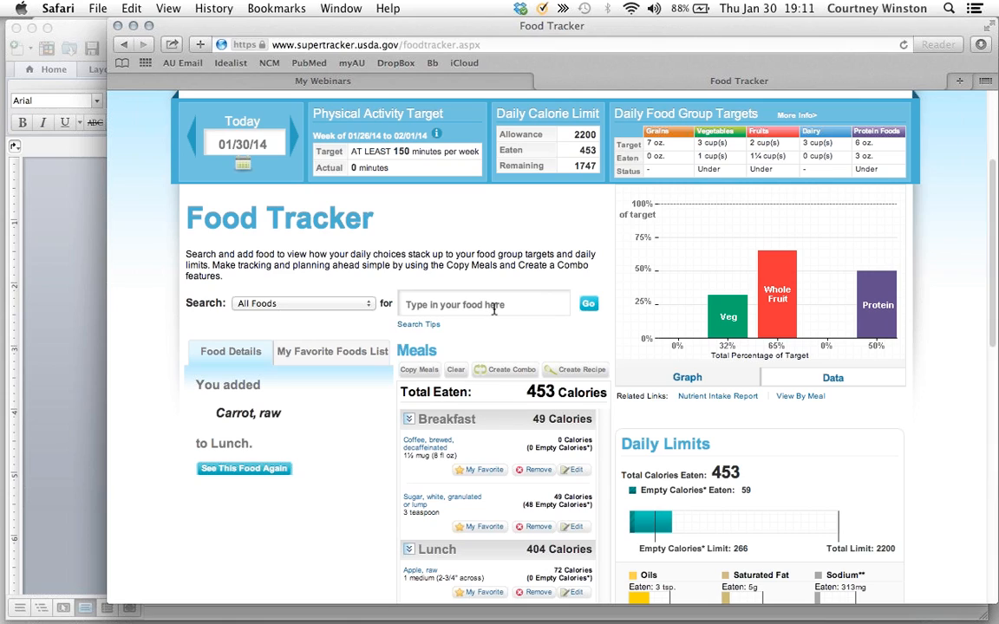
scroll(494, 310, "up", 3)
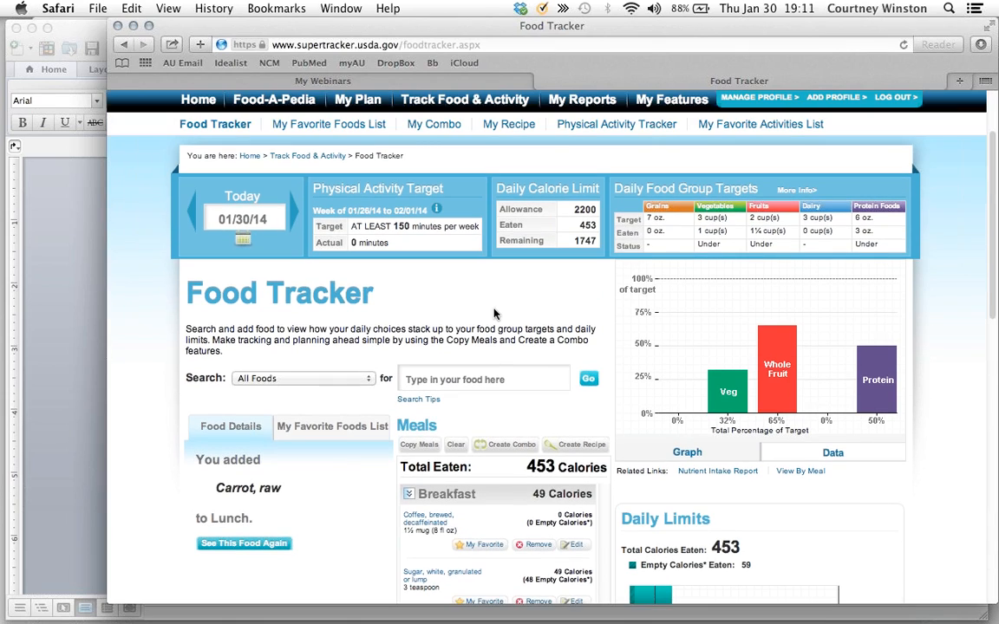
mouse_move(582, 99)
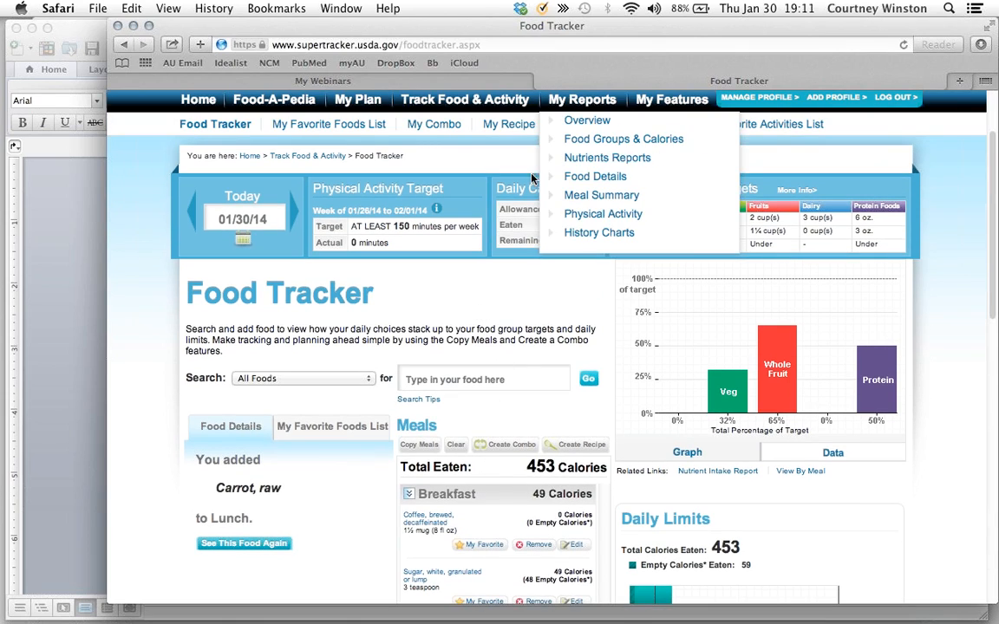
scroll(539, 233, "up", 4)
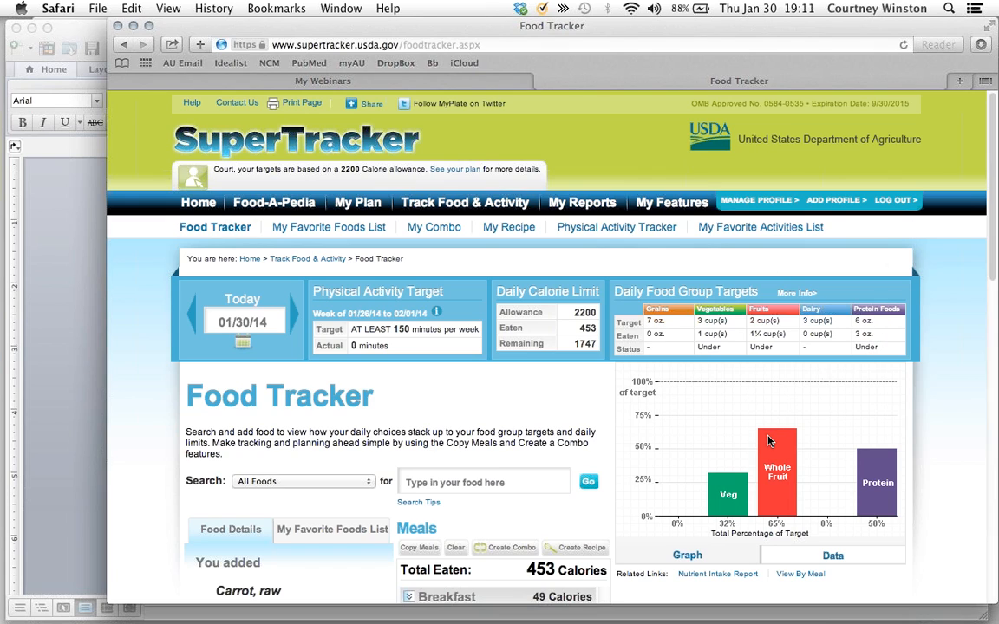
Examine the Daily Limits box for total calories, empty calories, saturated fat and sodium eaten.
scroll(767, 438, "down", 3)
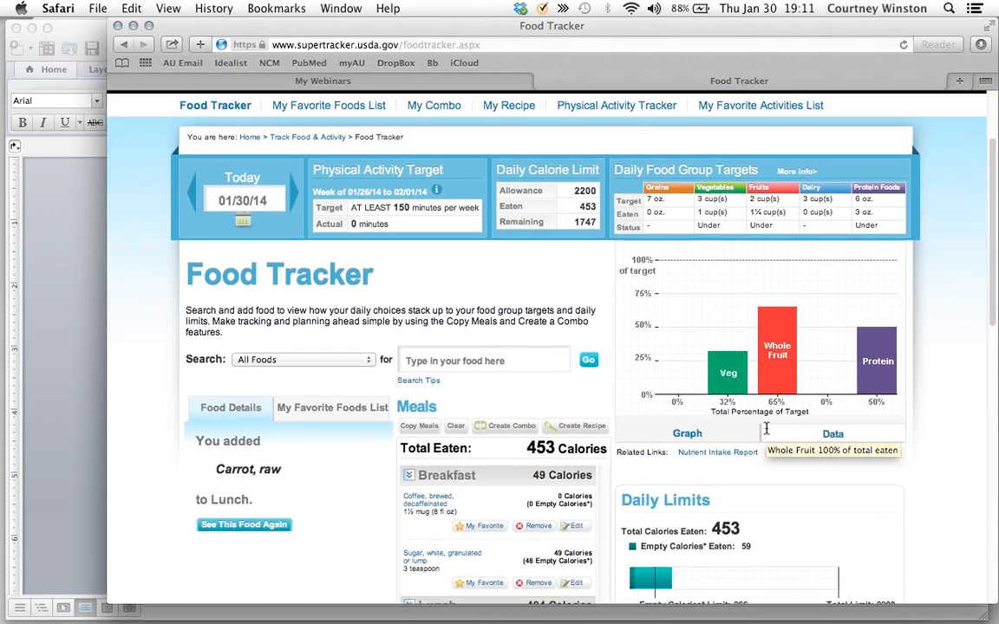
scroll(689, 384, "down", 4)
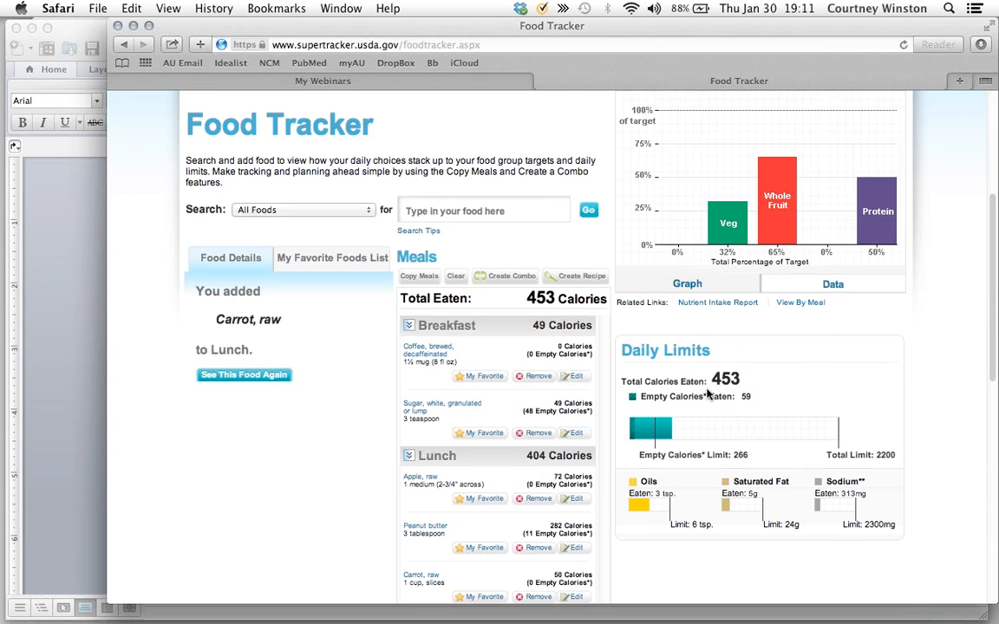
scroll(731, 472, "down", 1)
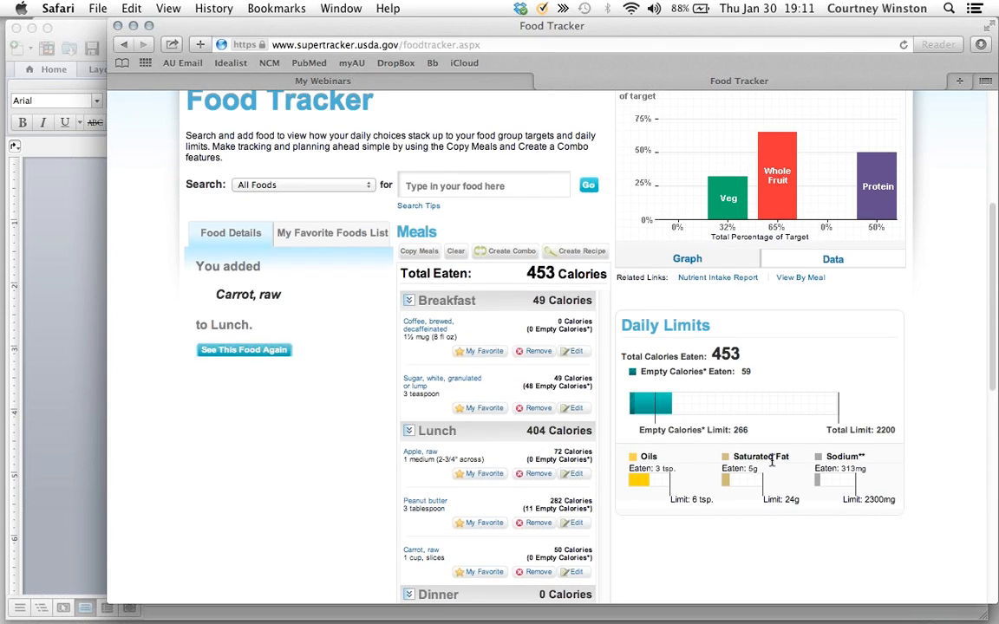
double_click(712, 354)
left_click(743, 371)
double_click(744, 371)
key("super+Tab")
key("super+Tab")
scroll(745, 485, "down", 1)
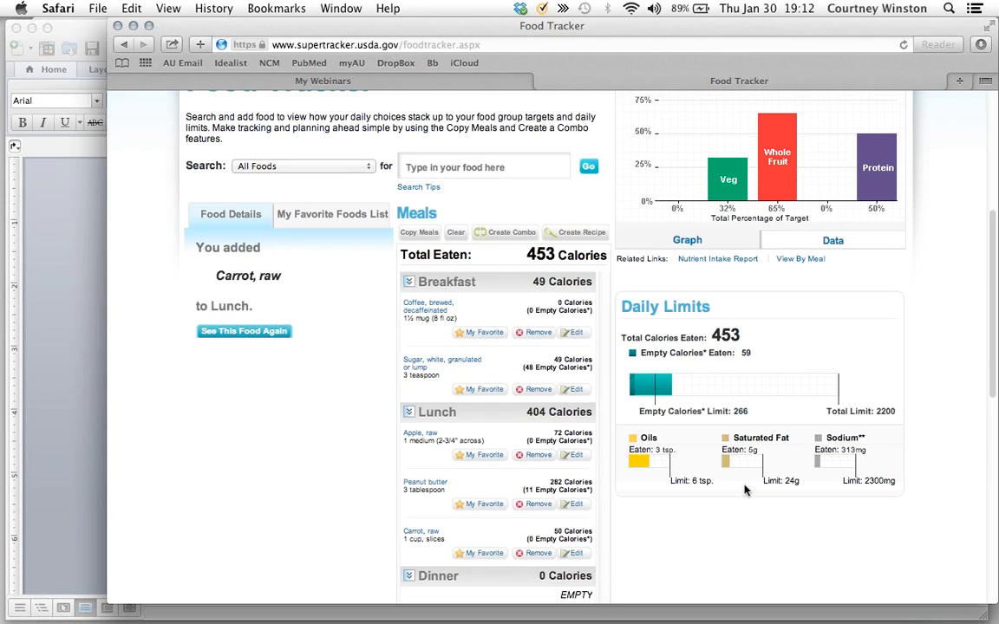
scroll(746, 511, "down", 1)
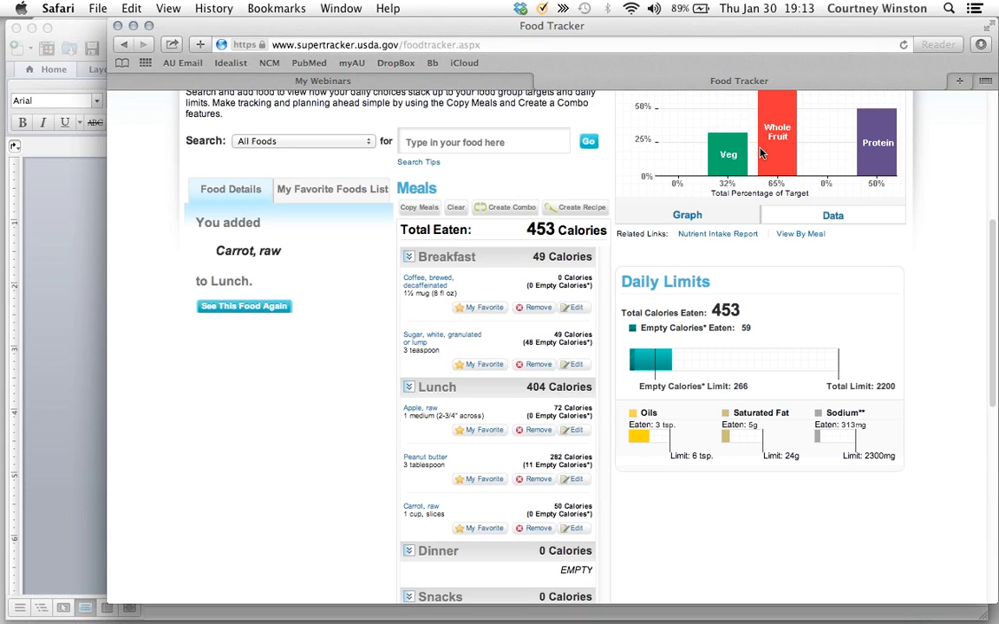
Read the numbered questions in the Case Study #1 document in Word, then return to Safari and review Daily Food Group Targets.
key("super+Tab")
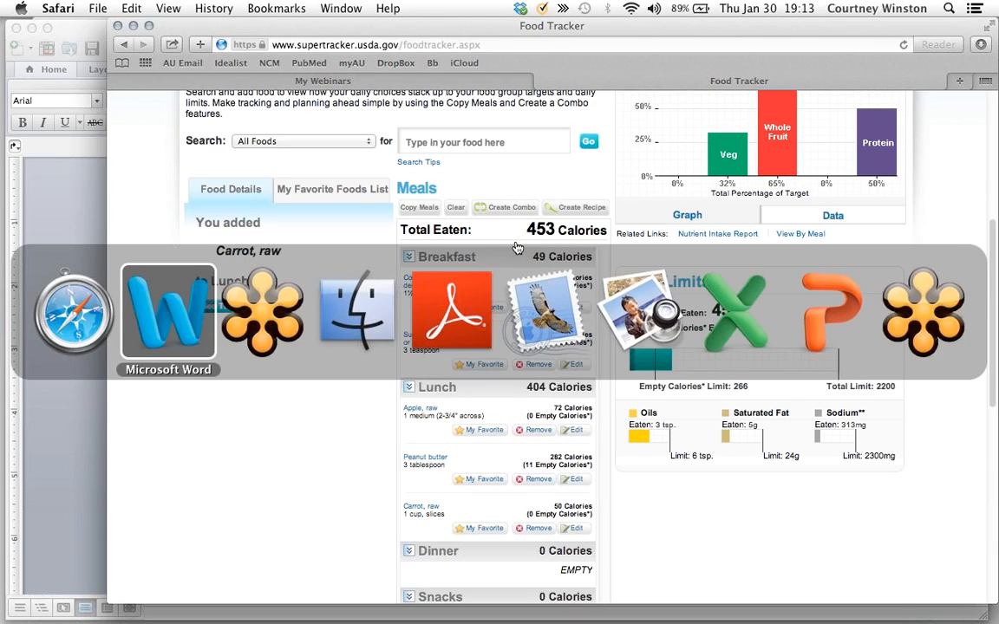
key("super+Tab")
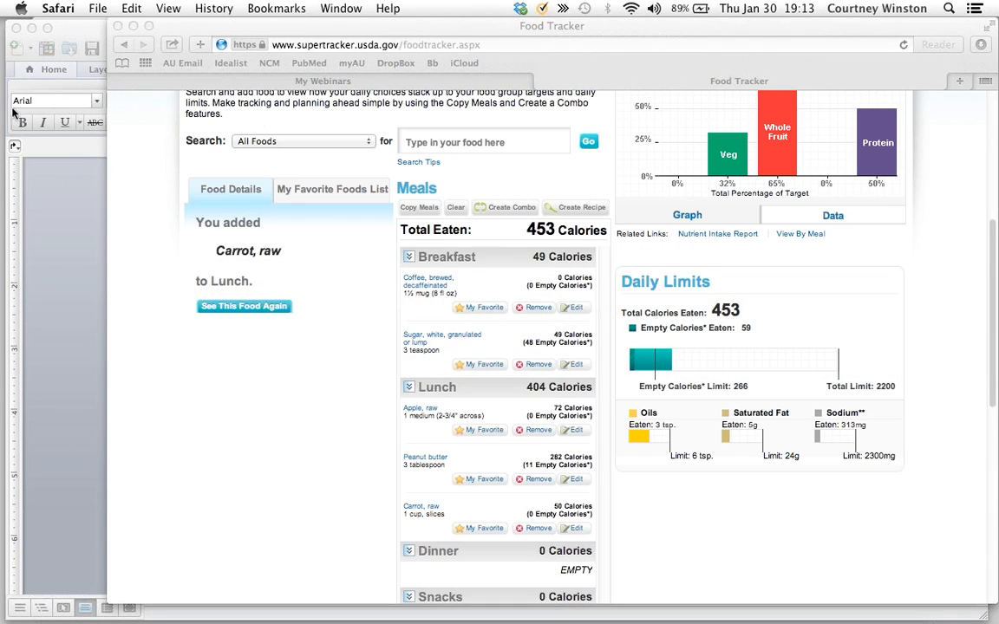
mouse_move(3, 68)
key("super+Tab")
left_click(55, 389)
scroll(694, 518, "down", 5)
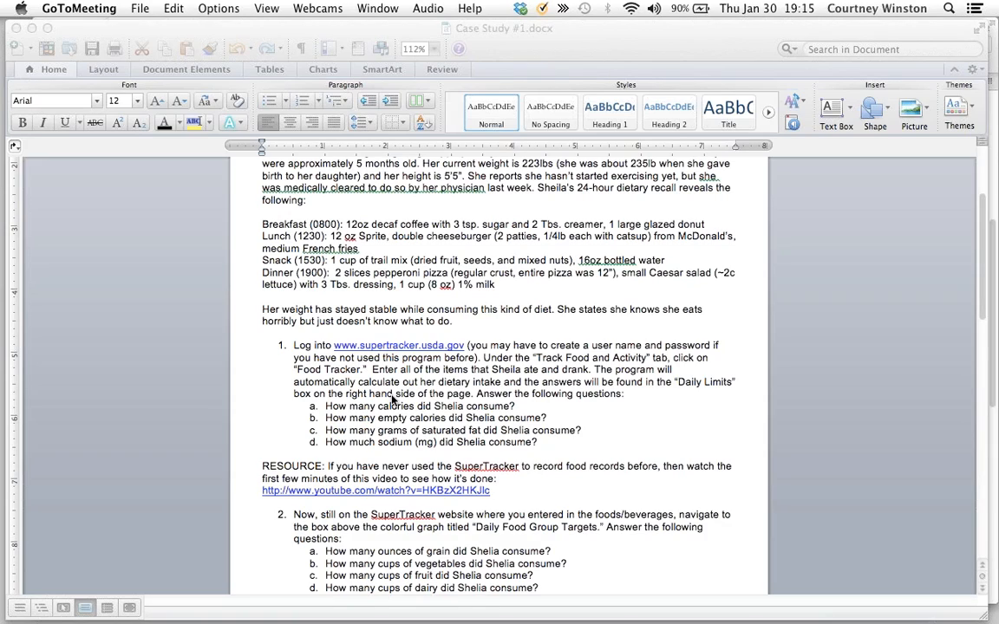
key("super+Tab")
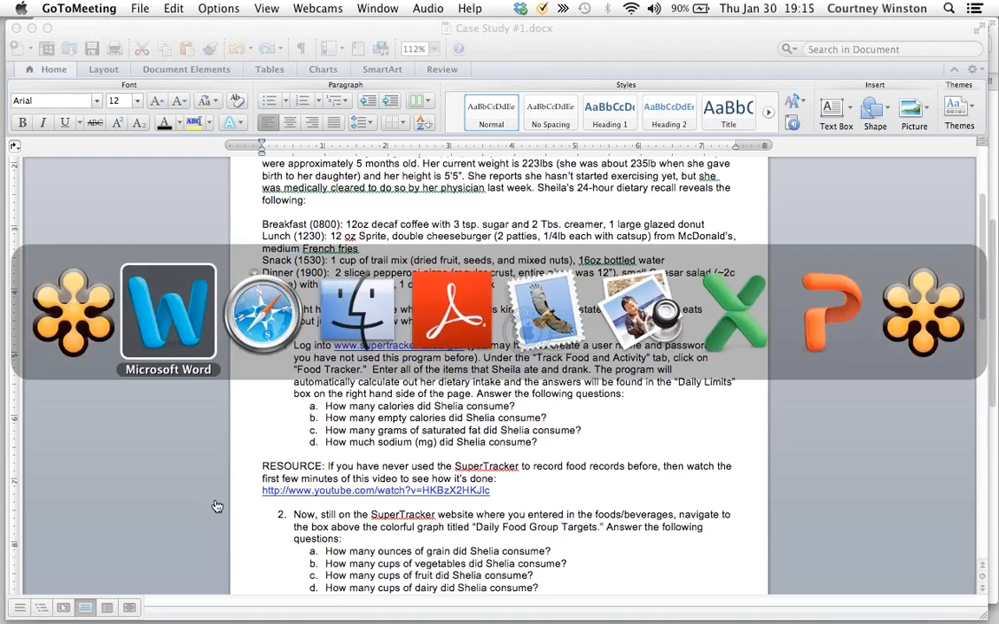
scroll(608, 196, "up", 5)
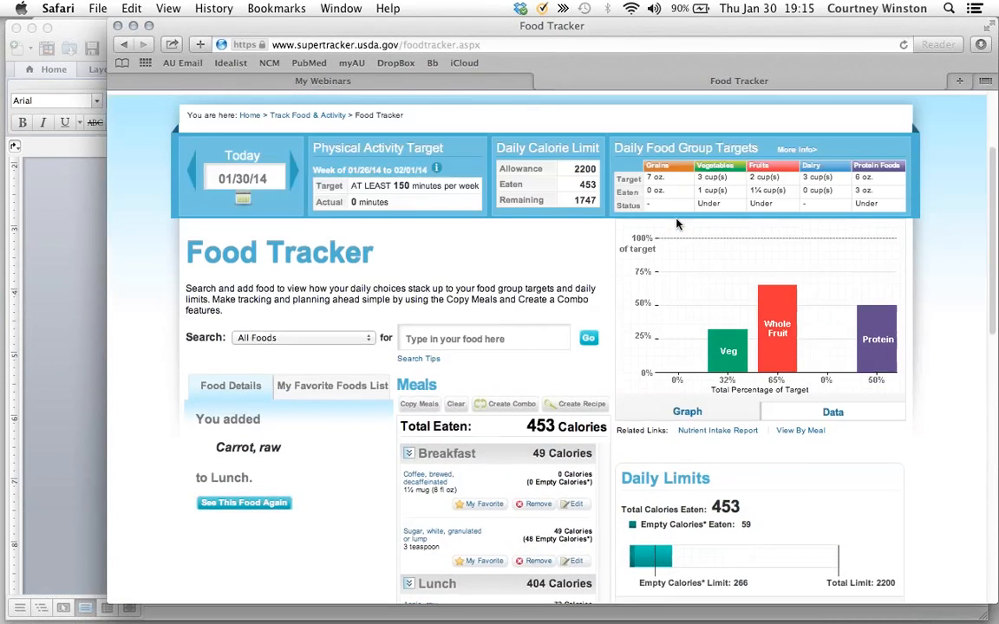
Log out of SuperTracker and open the Food Tracker without signing in to a profile.
left_click(906, 200)
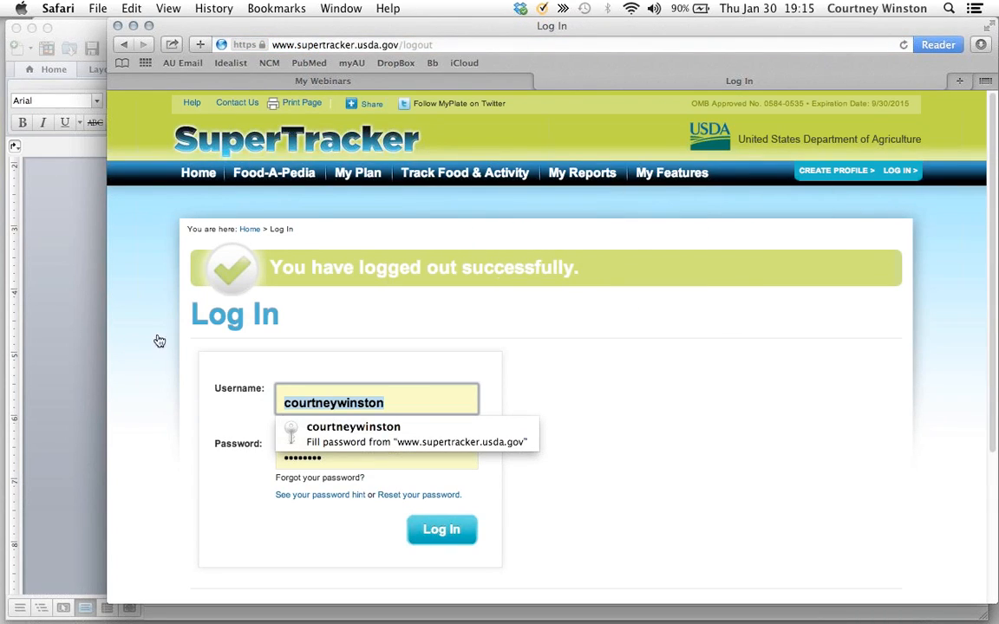
left_click(293, 143)
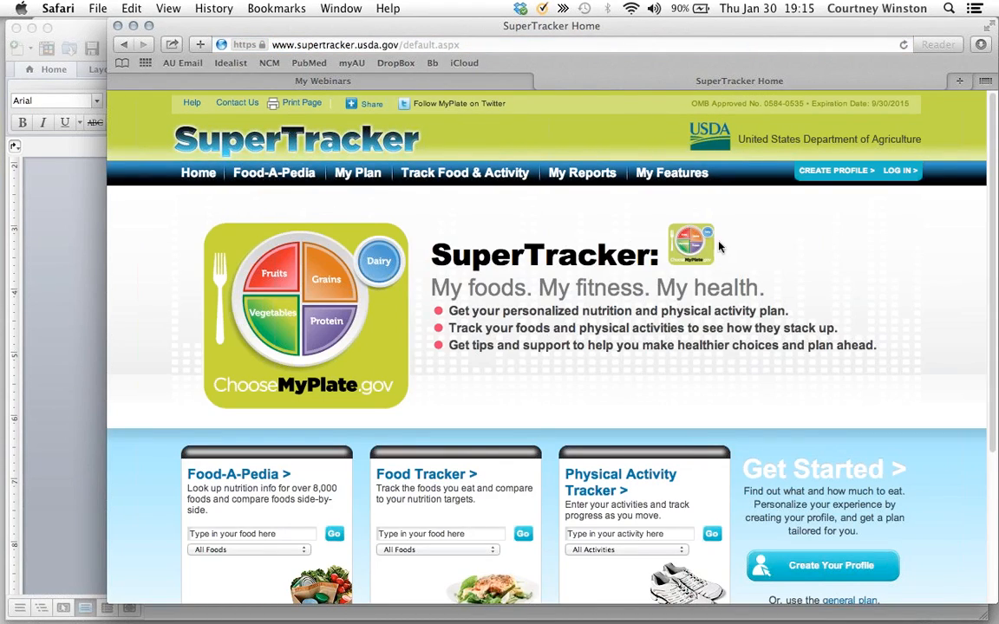
mouse_move(468, 175)
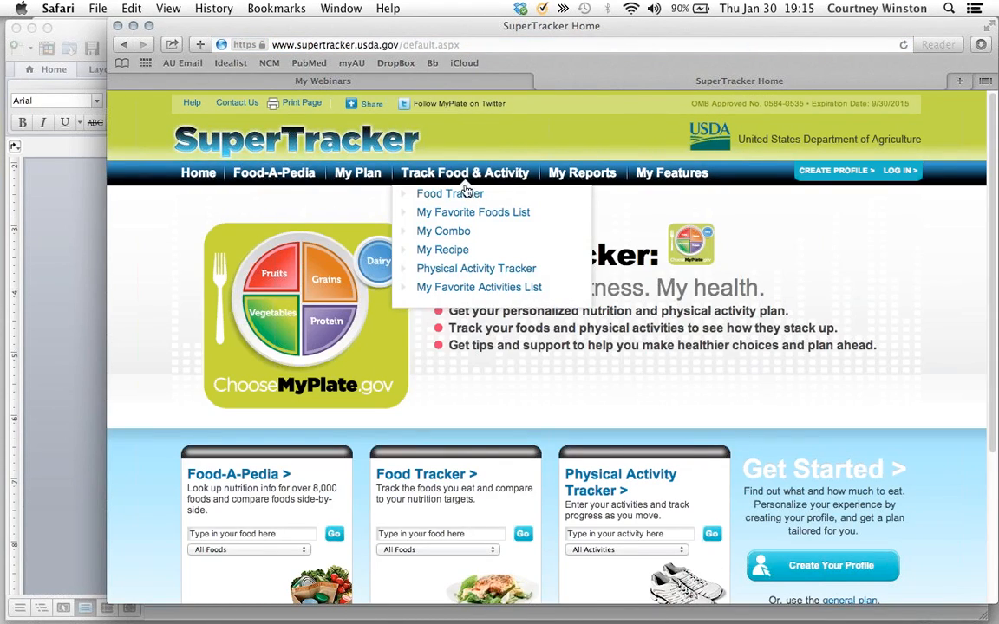
left_click(464, 197)
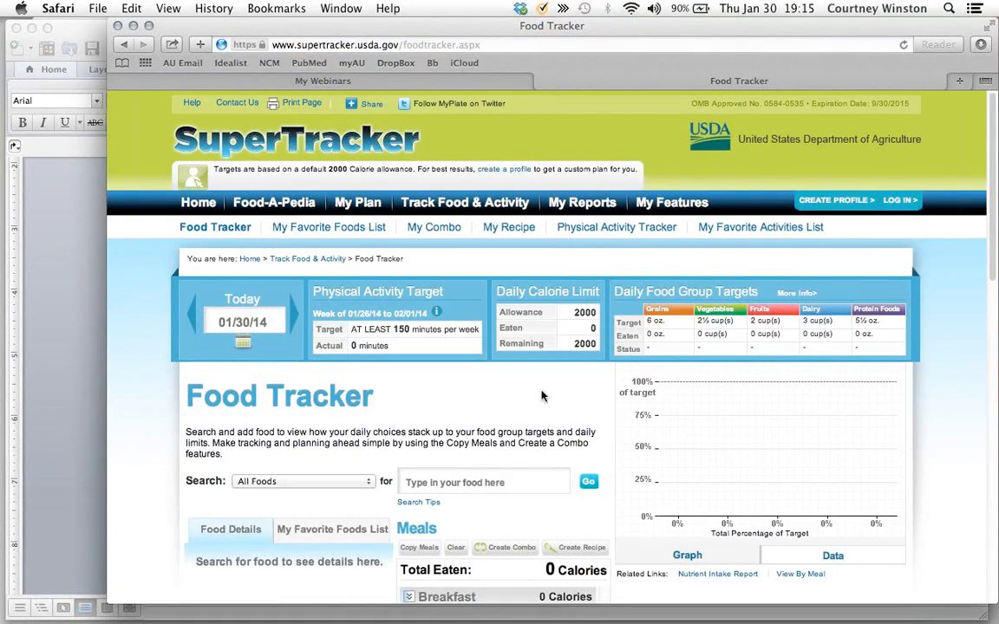
Search all foods for coffee, pick "Coffee, brewed, decaffeinated" and add 1½ mug (8 fl oz) to Breakfast.
scroll(486, 425, "down", 1)
type("coffee")
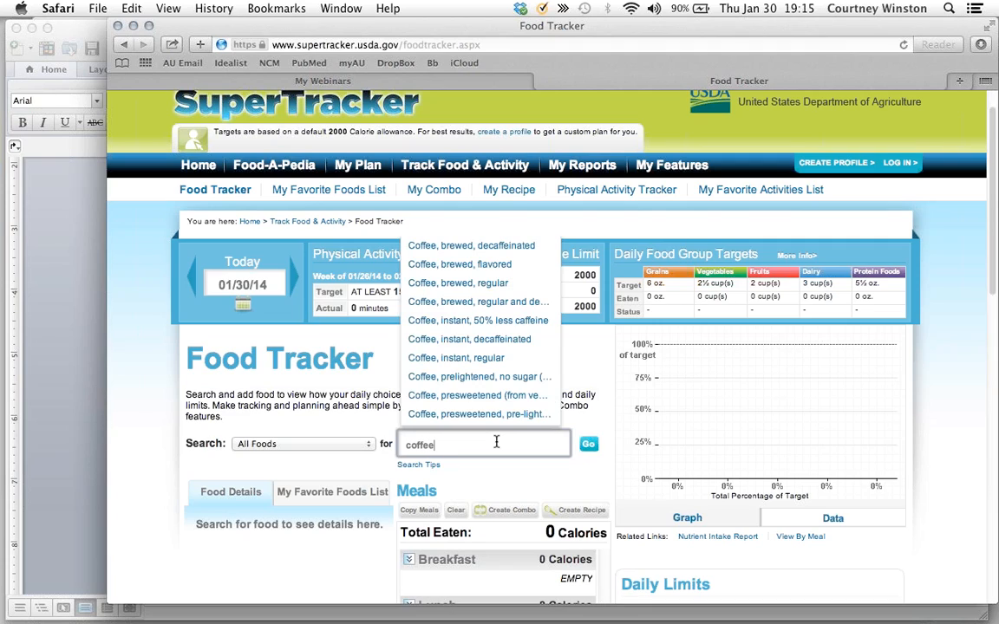
left_click(486, 245)
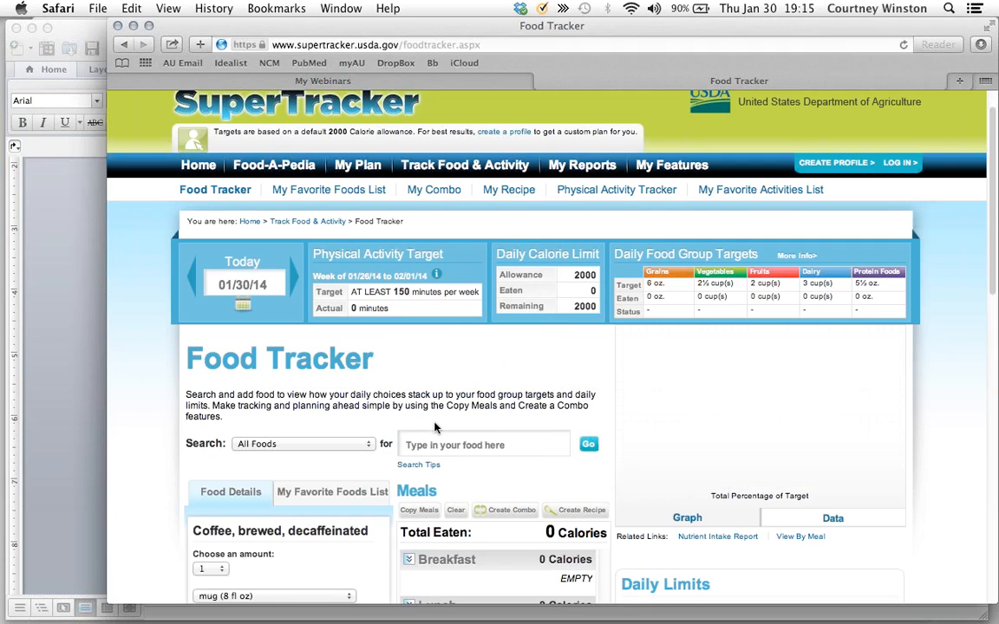
scroll(280, 465, "down", 3)
left_click(217, 486)
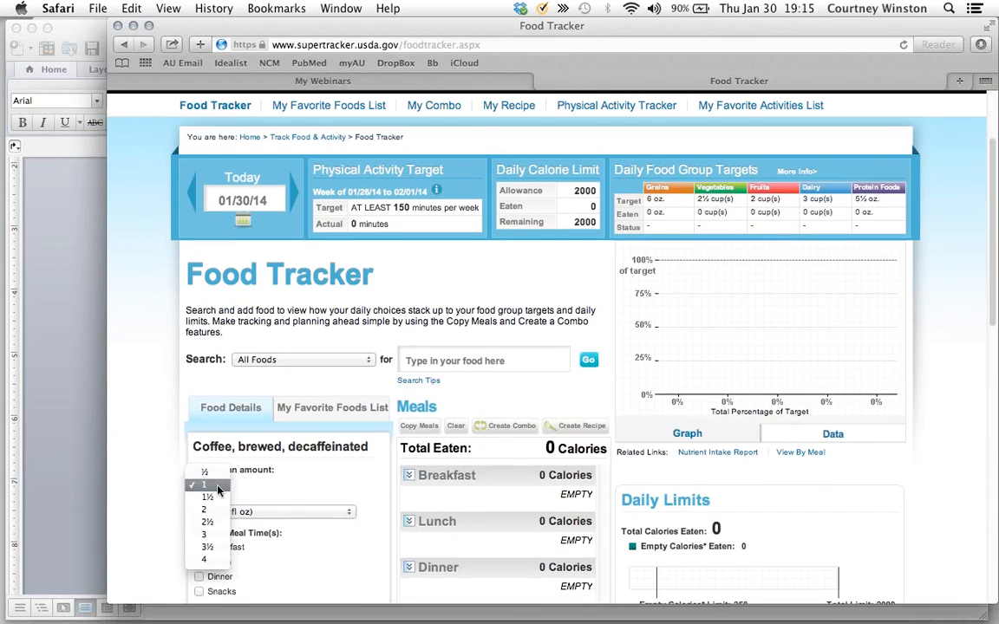
left_click(211, 501)
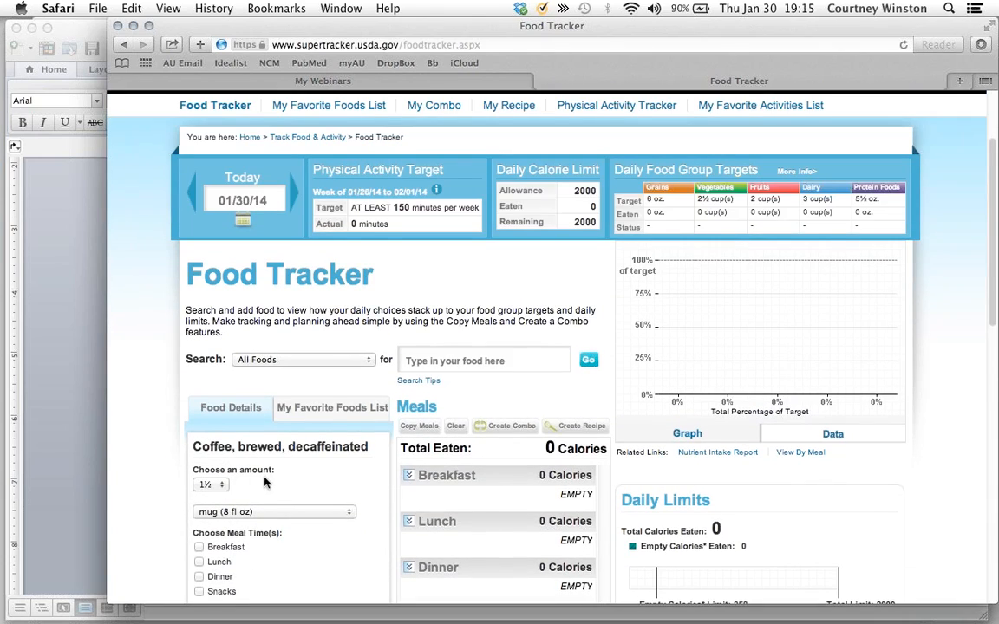
scroll(227, 465, "down", 3)
left_click(200, 451)
left_click(310, 532)
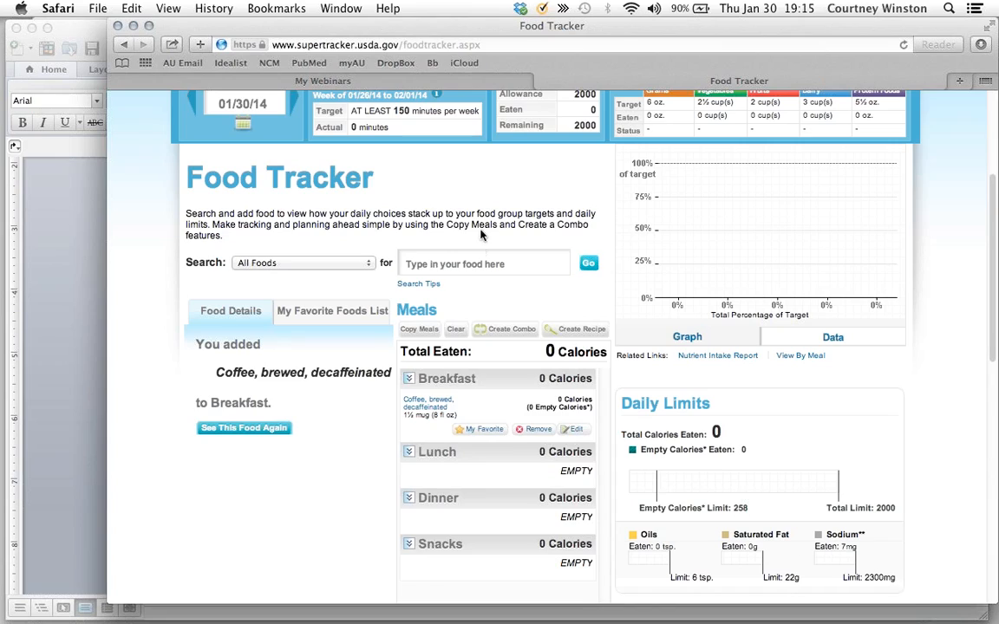
Search all foods for sugar, pick "Sugar, white, granulated or lump" and add 3 teaspoons to Breakfast.
left_click(489, 265)
type("sugar")
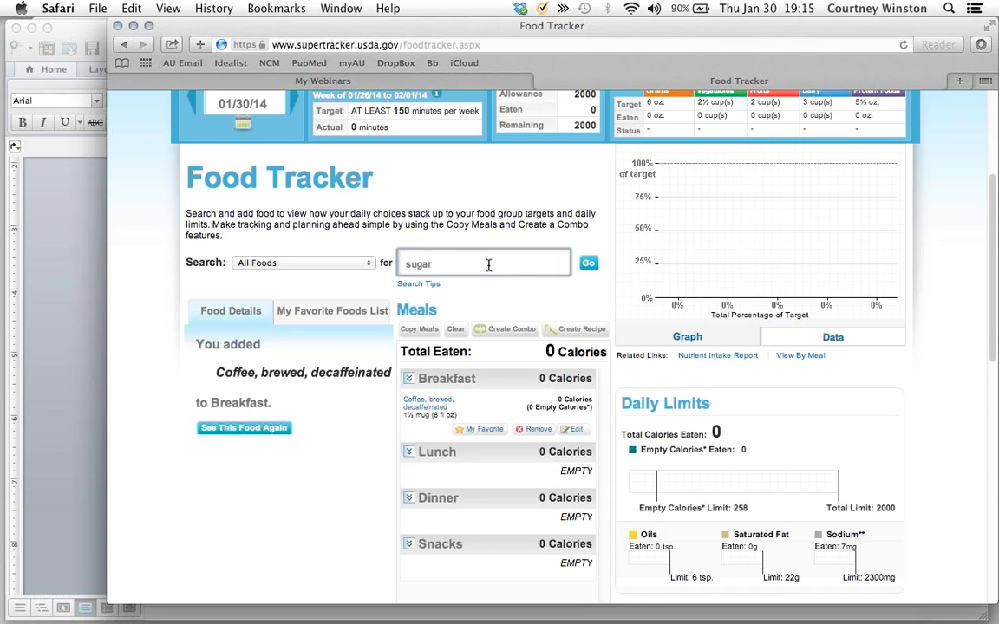
left_click(487, 287)
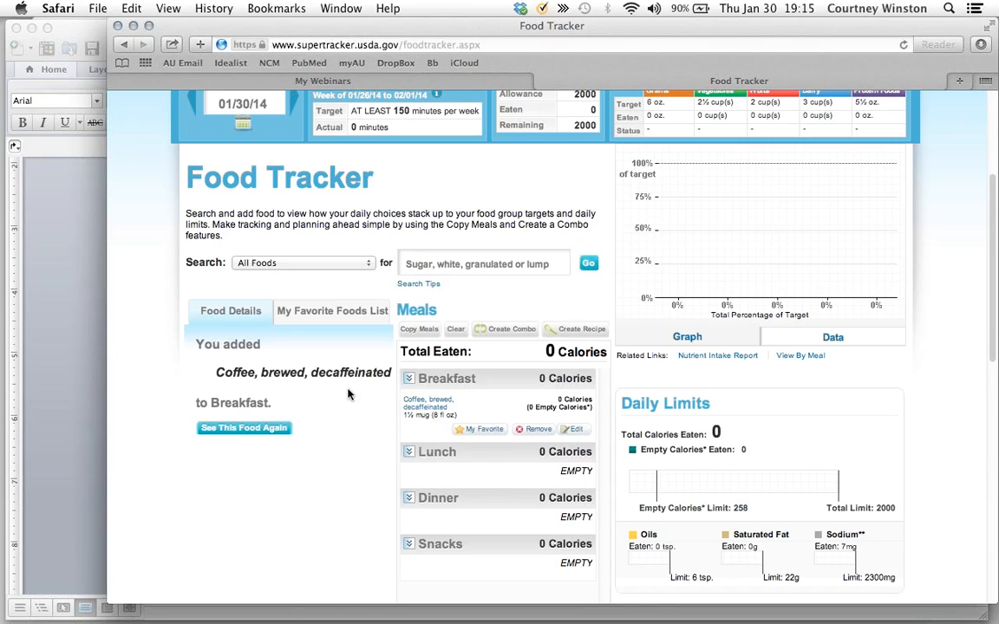
left_click(206, 402)
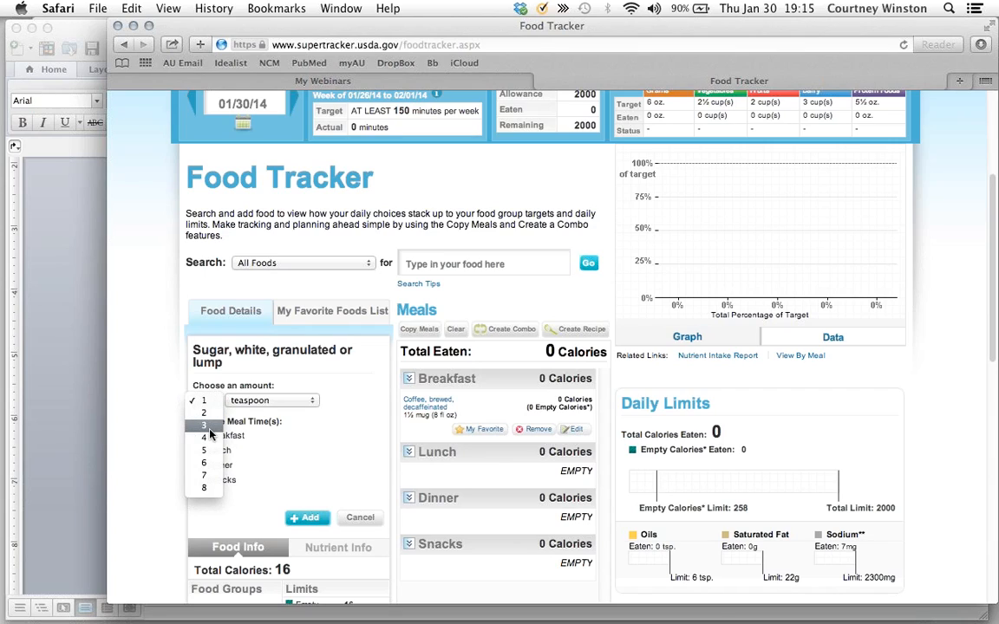
left_click(208, 425)
left_click(199, 436)
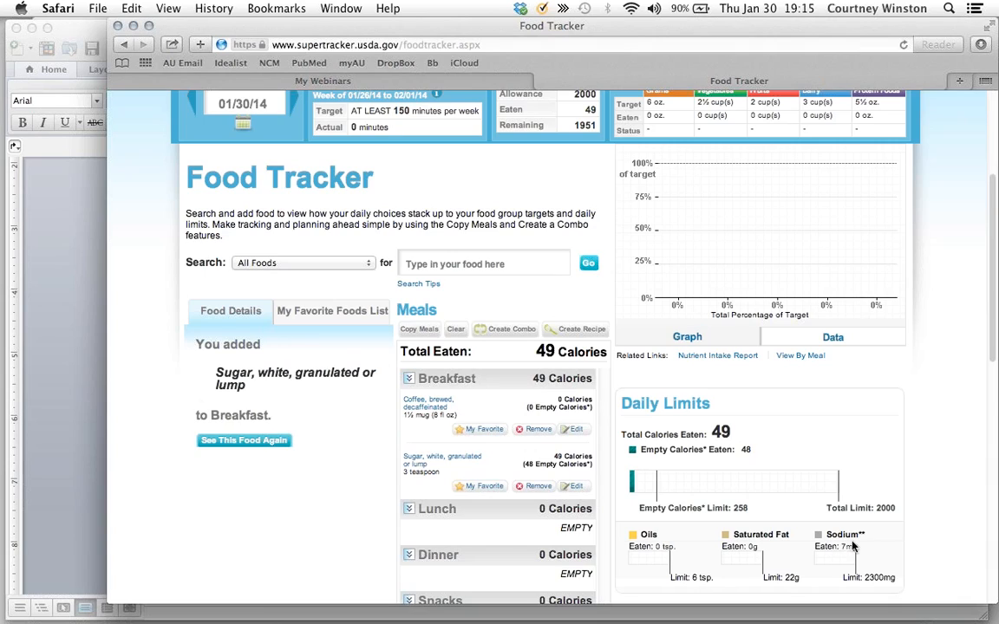
Open the Physical Activity Tracker, search all activities for jogging and pick "Jogging, general" to load its activity details.
scroll(638, 388, "up", 2)
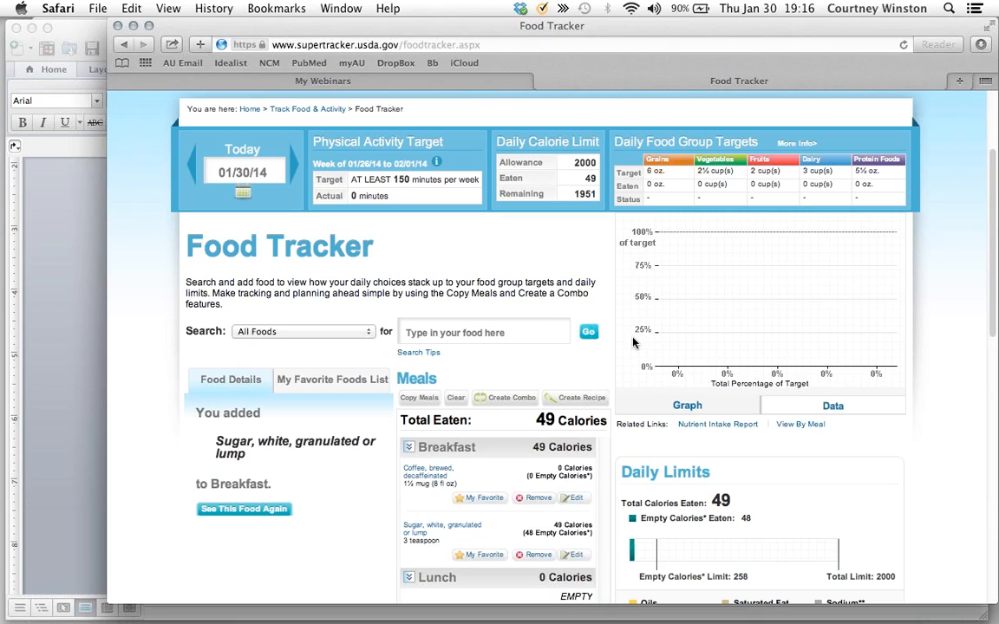
scroll(607, 284, "up", 3)
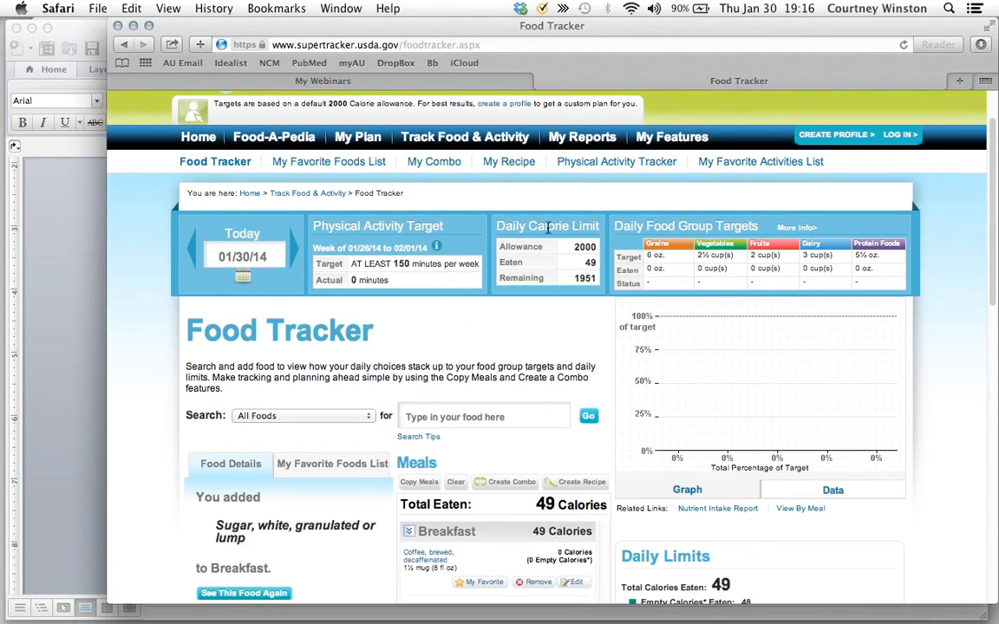
mouse_move(461, 146)
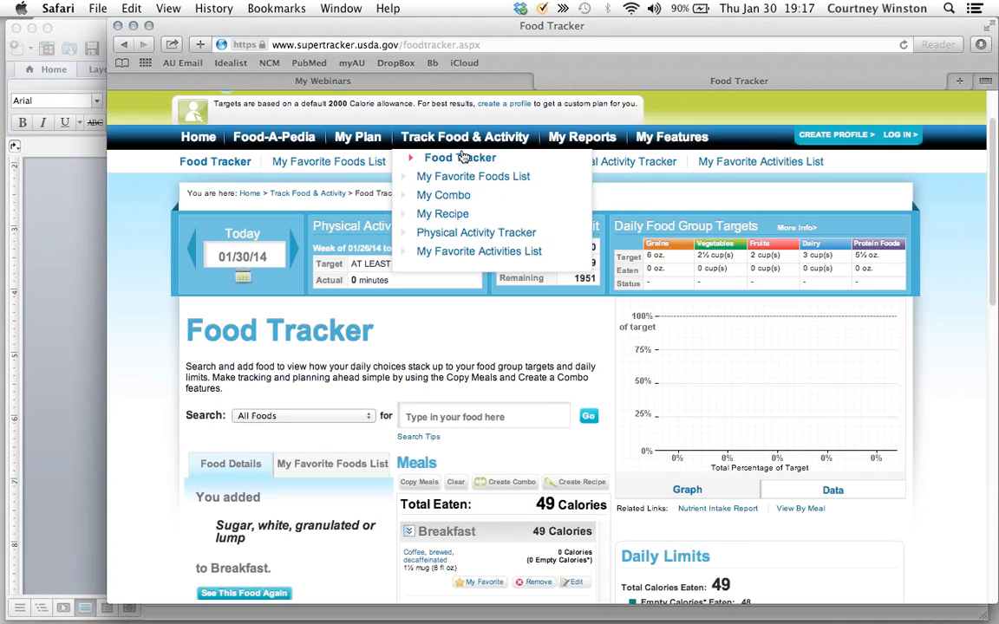
left_click(475, 232)
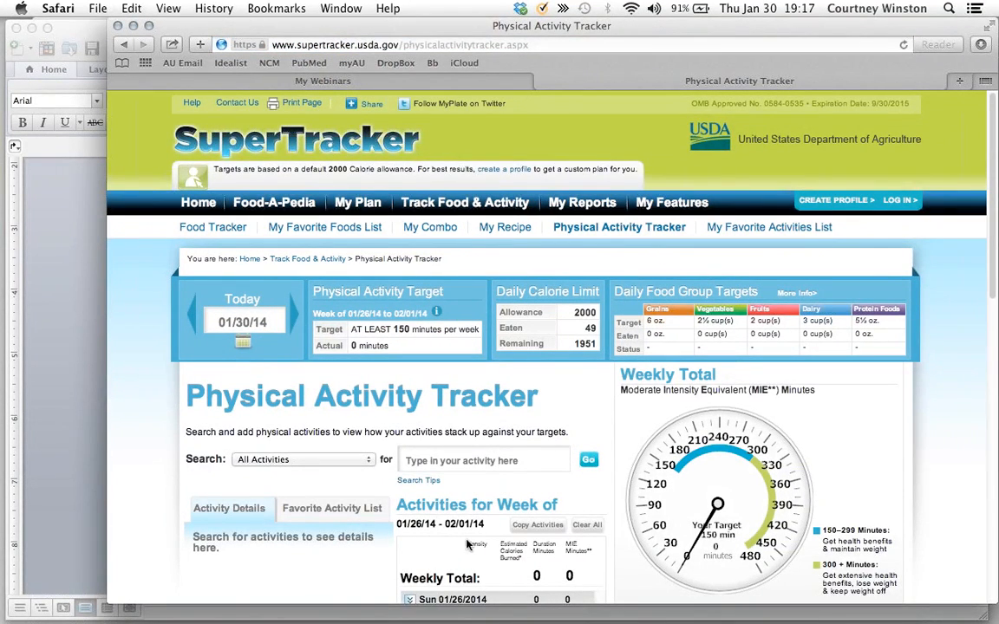
left_click(460, 461)
type("jogging")
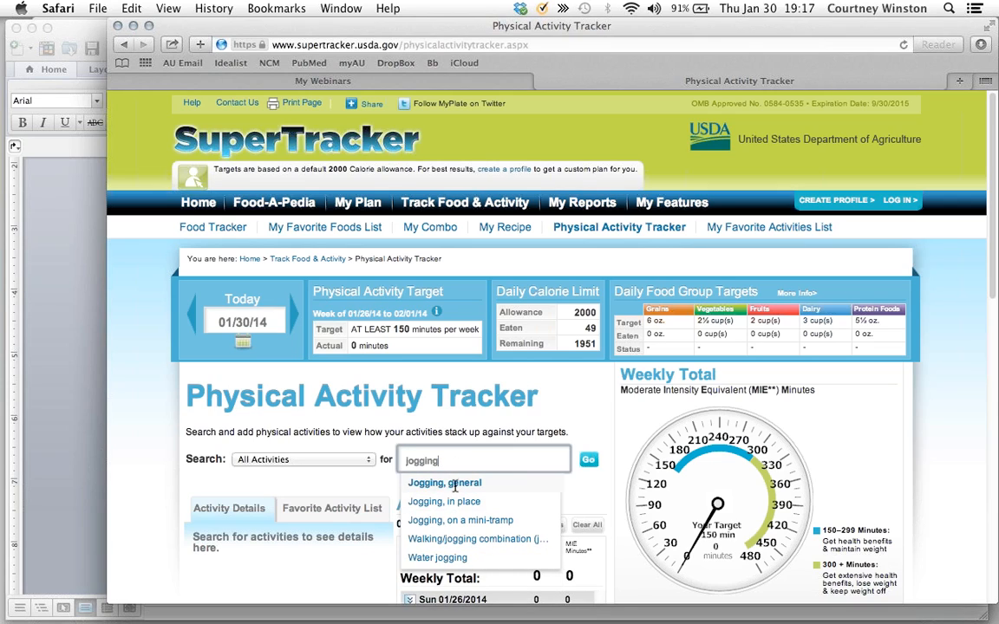
left_click(454, 483)
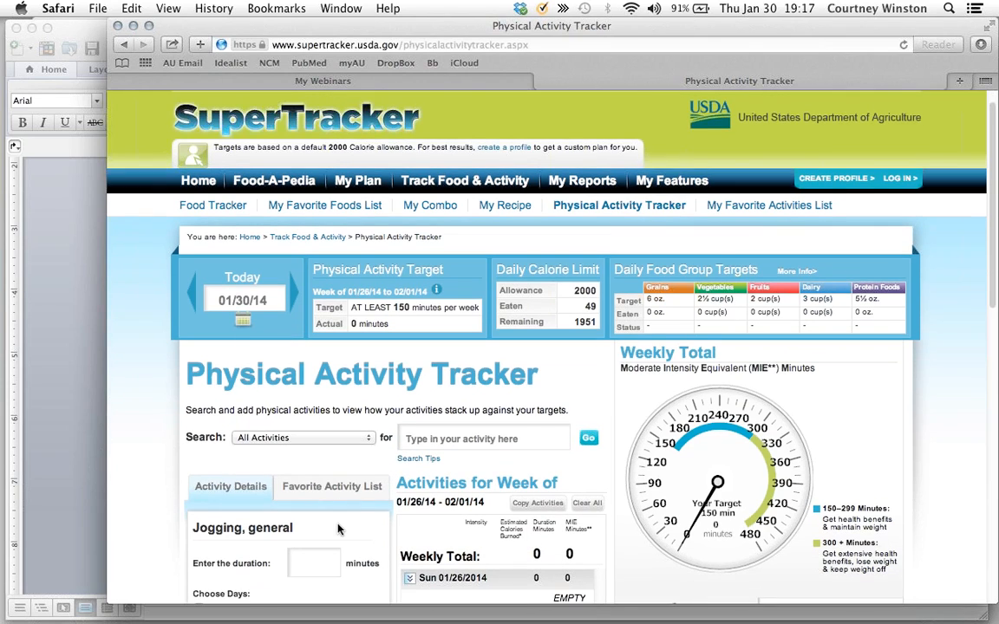
scroll(338, 523, "down", 2)
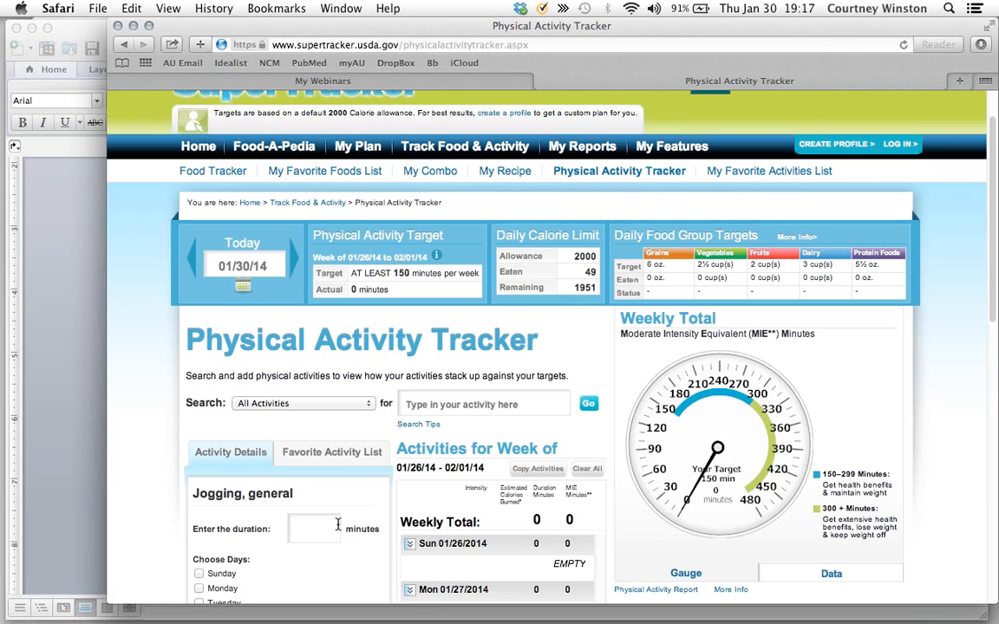
scroll(338, 523, "down", 1)
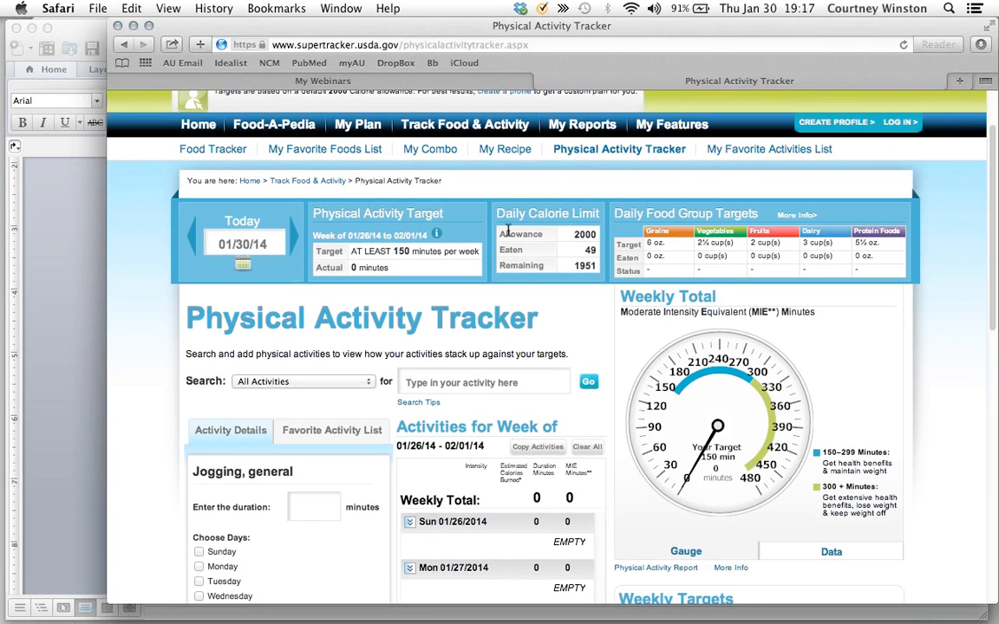
scroll(523, 276, "up", 3)
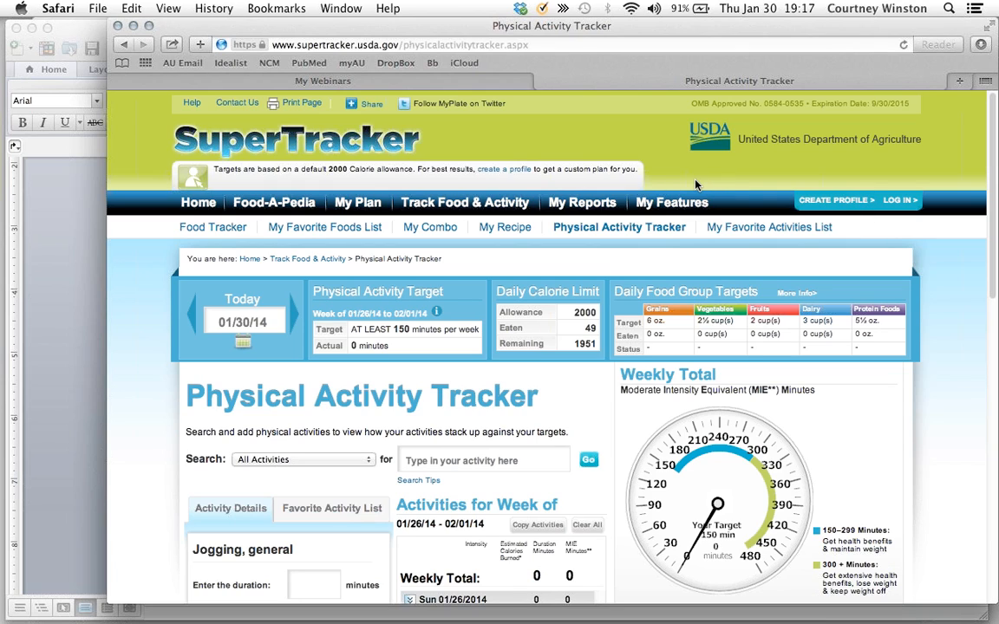
Switch to the Case Study #1 document in Word and review the case description, 24-hour dietary recall and questions 1 to 7.
left_click(83, 299)
scroll(505, 370, "up", 6)
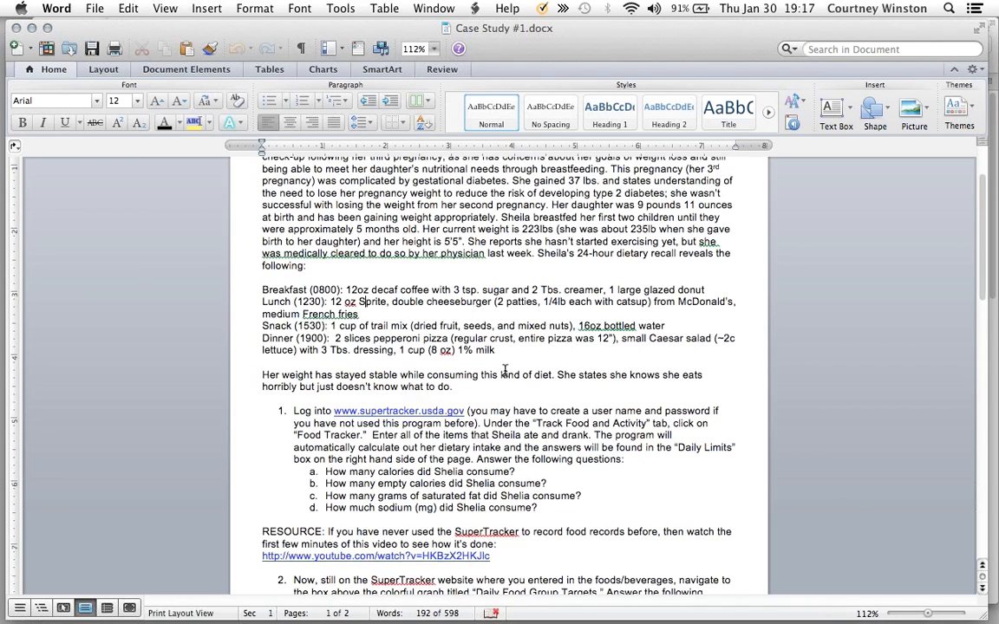
scroll(505, 371, "up", 2)
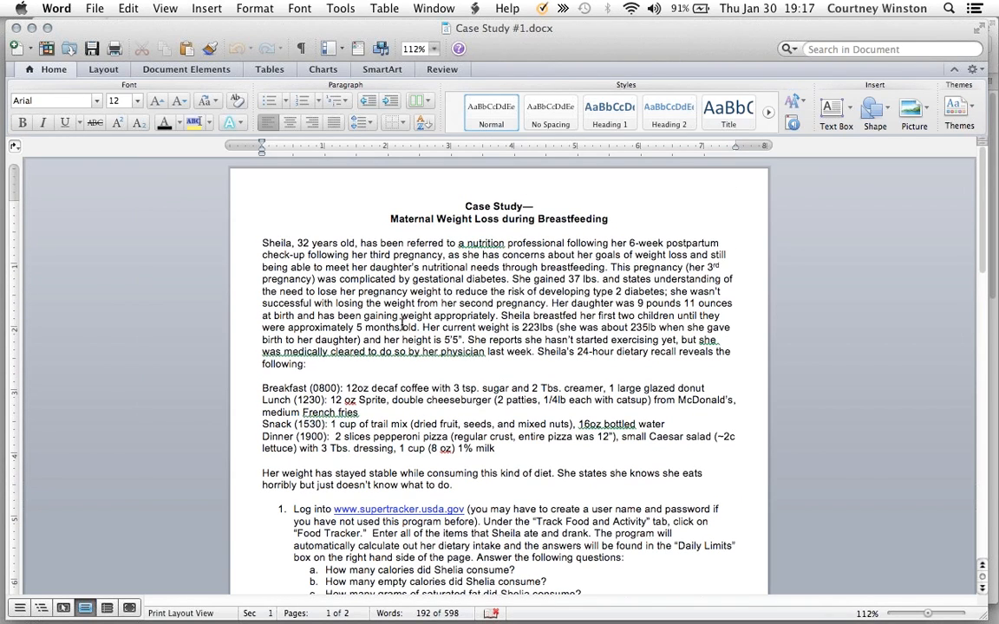
scroll(588, 373, "down", 4)
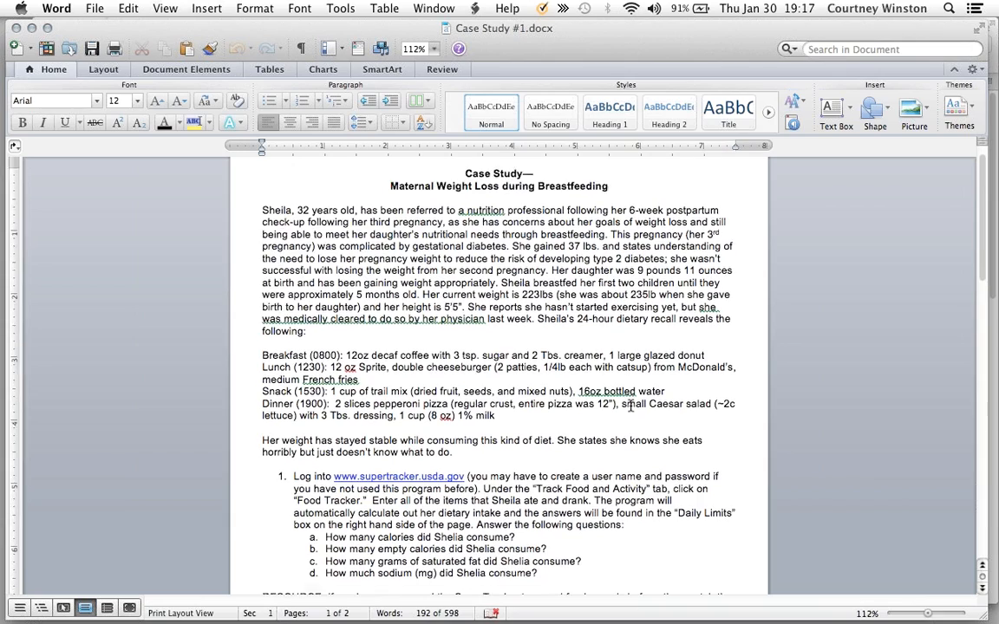
scroll(630, 407, "down", 12)
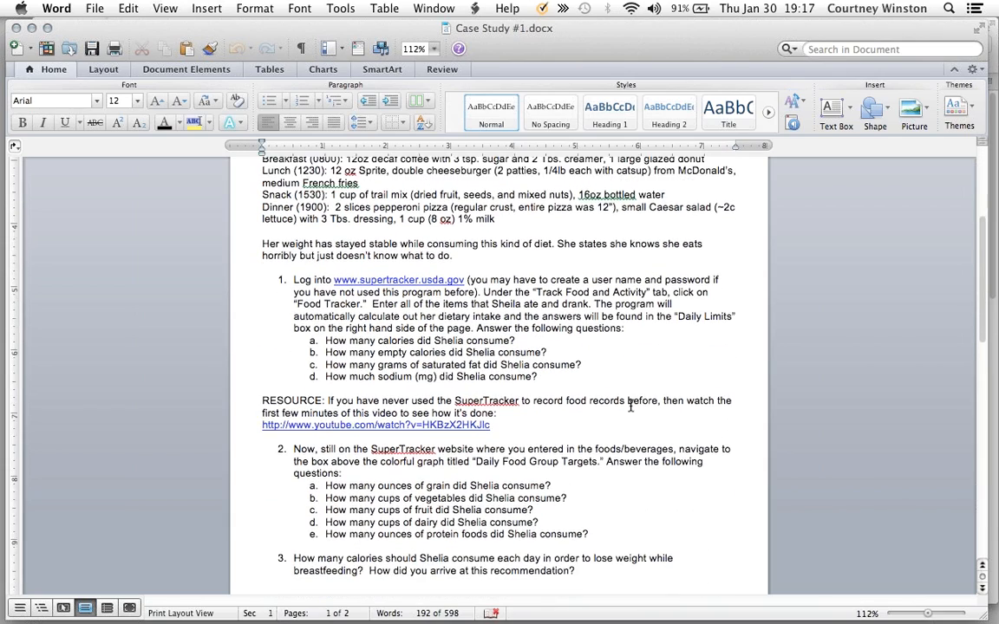
scroll(630, 406, "down", 7)
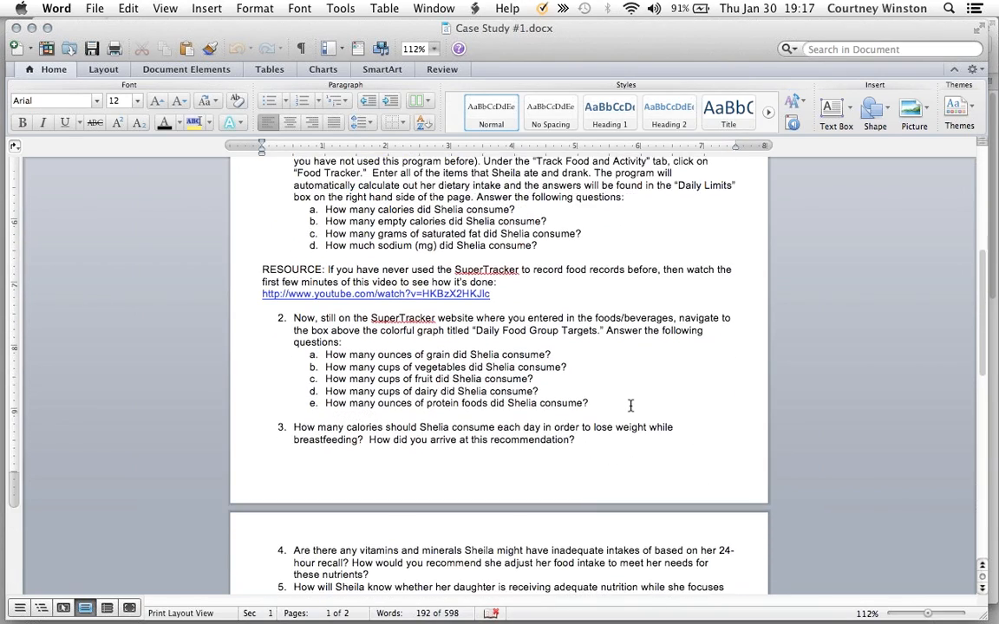
scroll(630, 407, "down", 1)
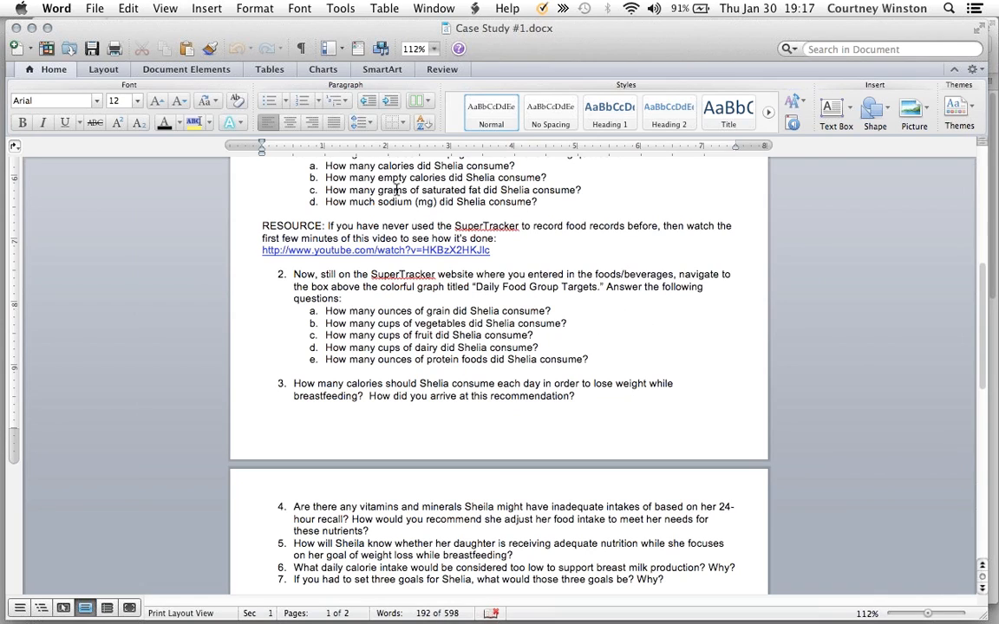
scroll(650, 309, "down", 3)
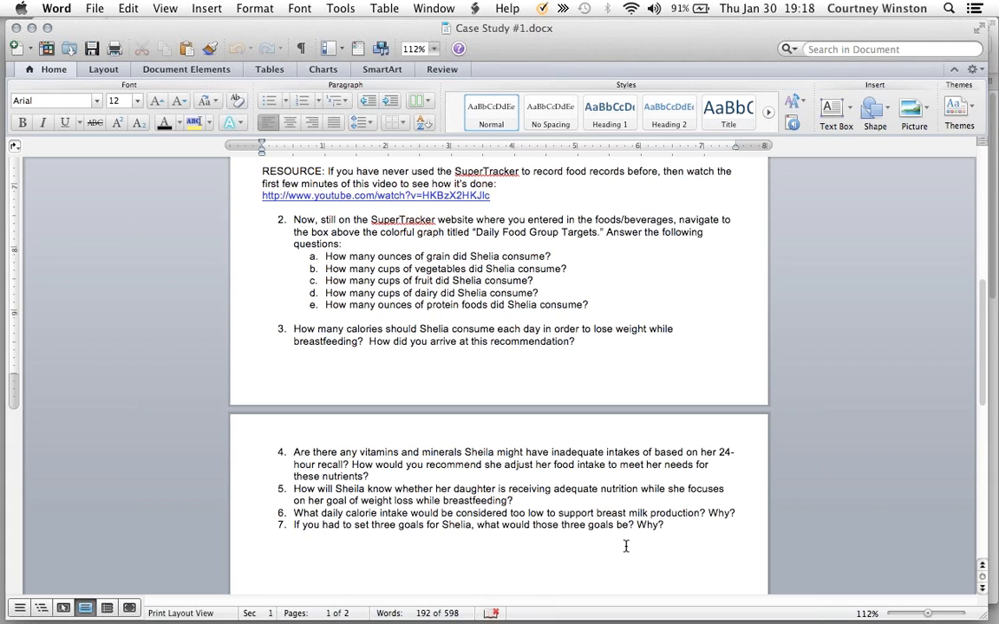
scroll(576, 398, "up", 2)
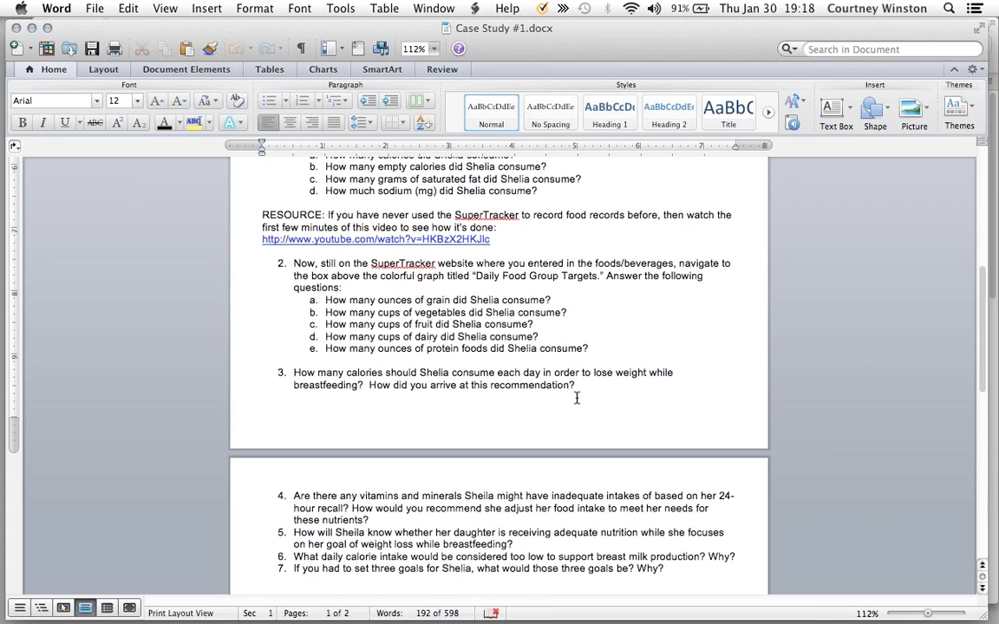
scroll(575, 398, "up", 10)
Switch from the case study document back to Safari and on to GoToMeeting.
key("super+Tab")
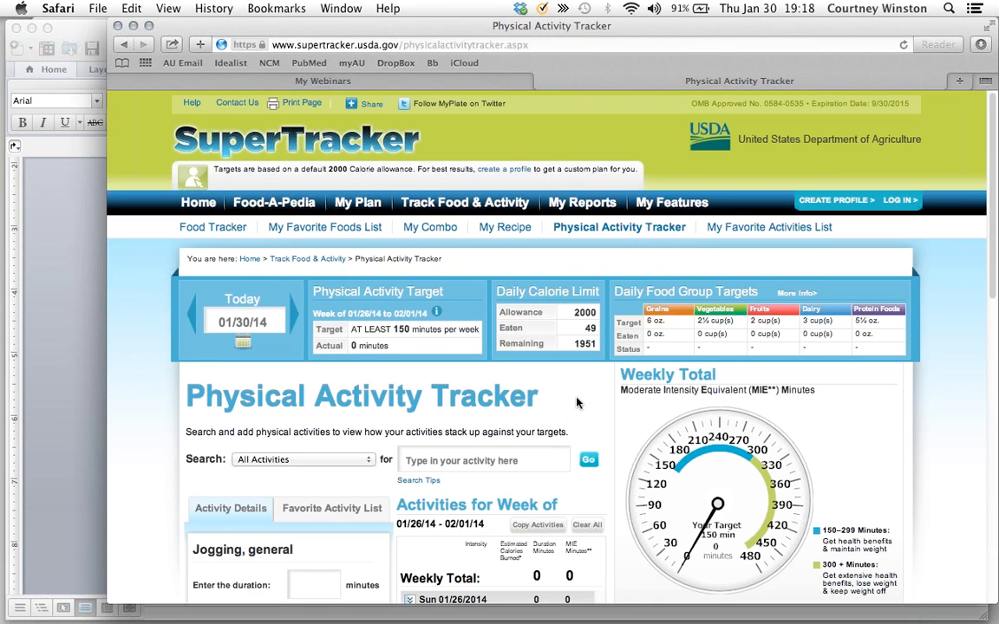
key("super+Tab")
key("super+Tab")
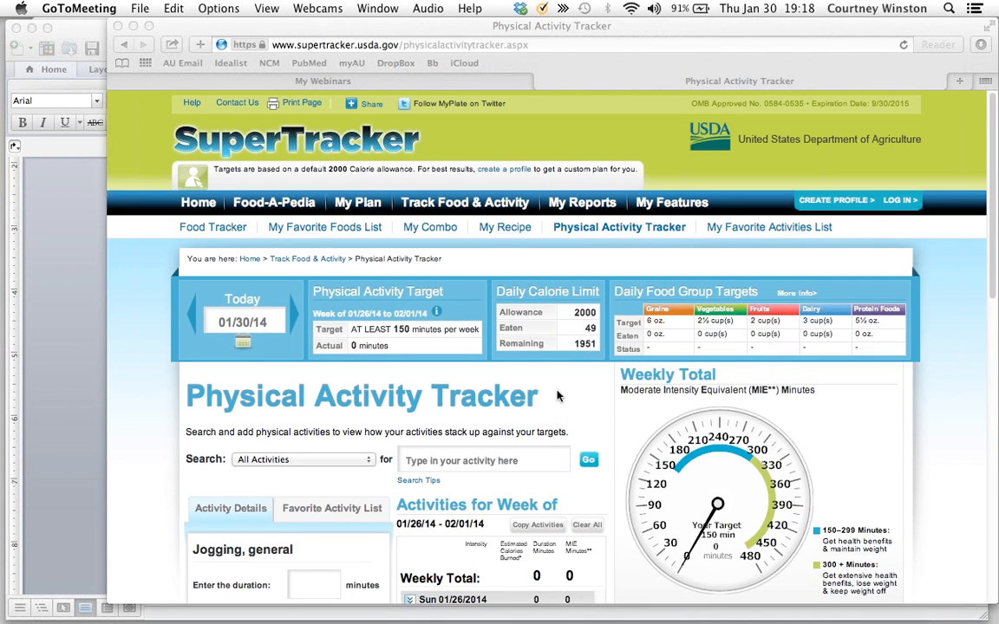